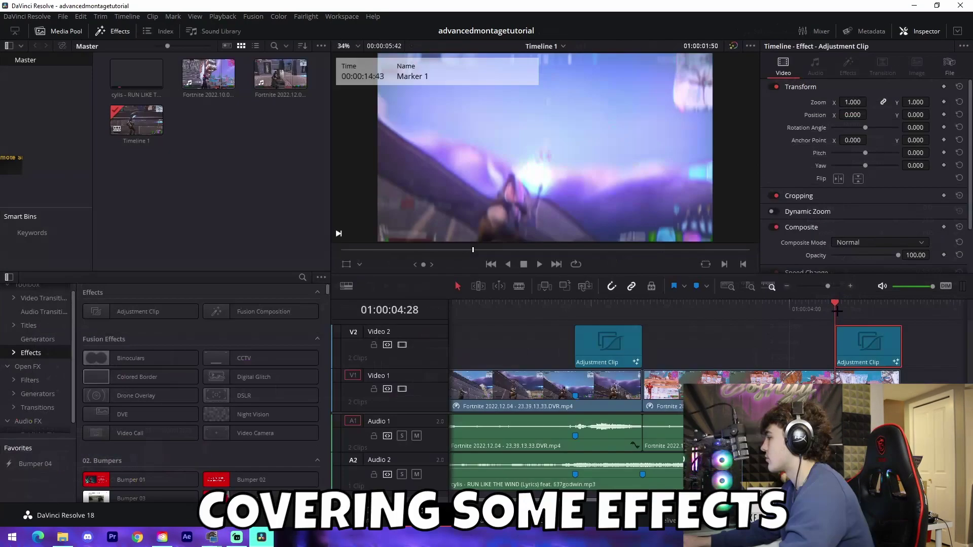
pyautogui.moveTo(900, 340); pyautogui.dragTo(902, 341)
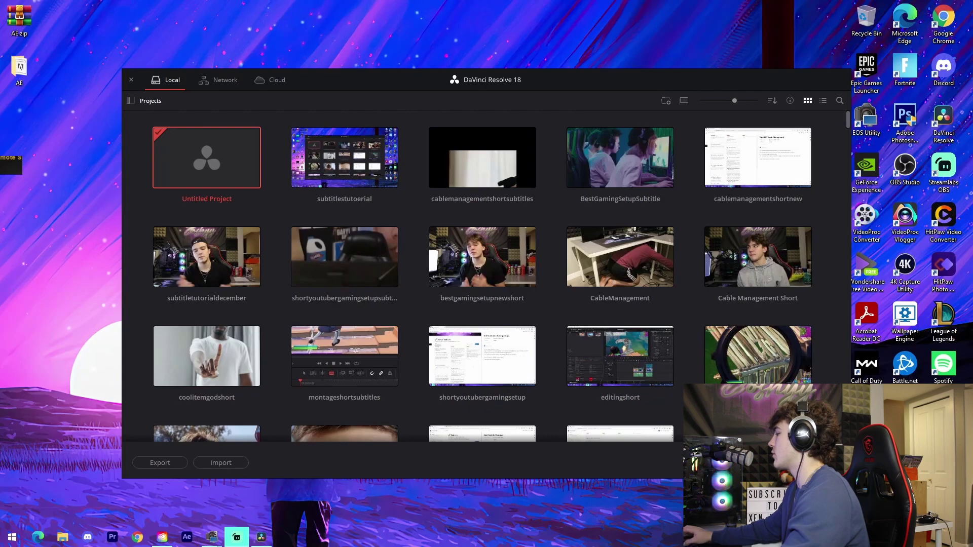
# Step: Create a new project named advancedmontagetutorial
pyautogui.hotkey('alt', 'Tab')
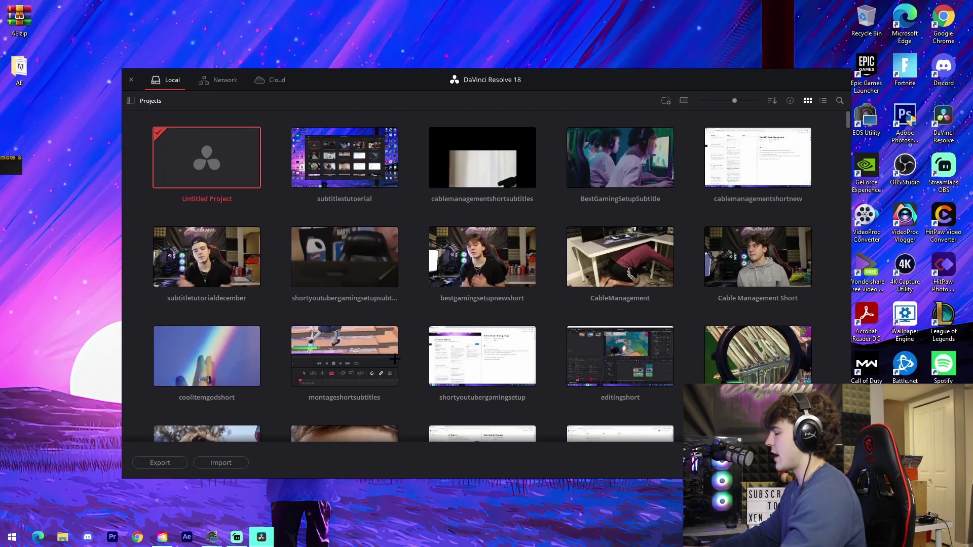
pyautogui.hotkey('ctrl', 'n')
pyautogui.write('ad')
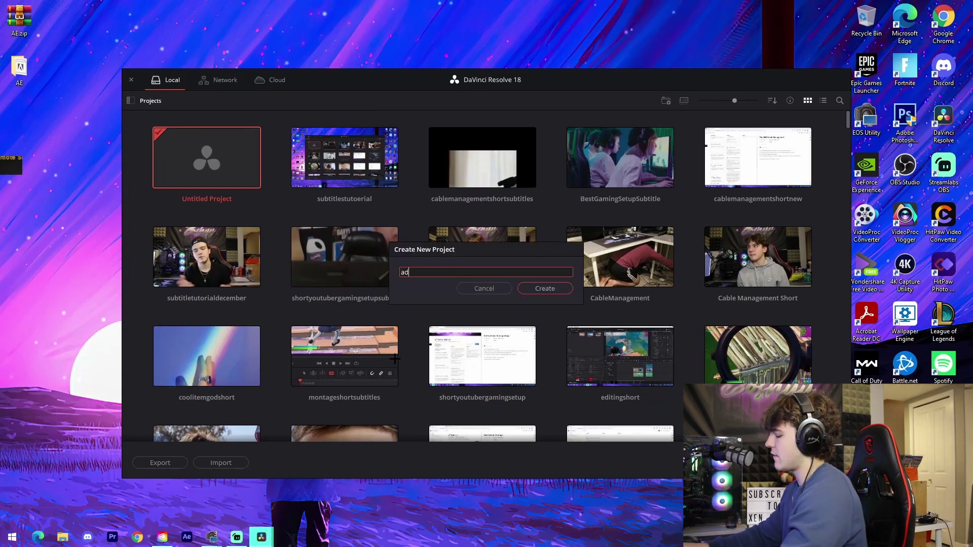
pyautogui.write('aancedmontagetutorial')
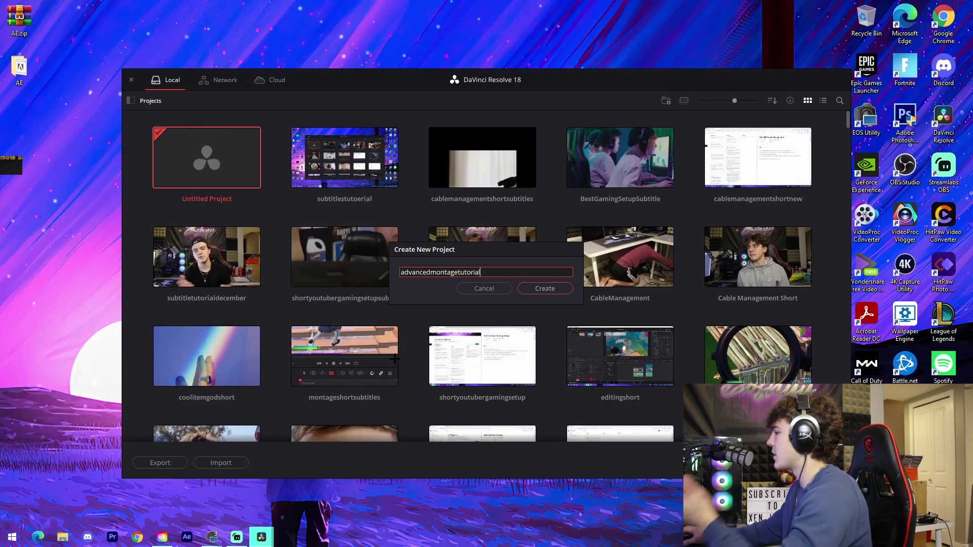
pyautogui.click(539, 288)
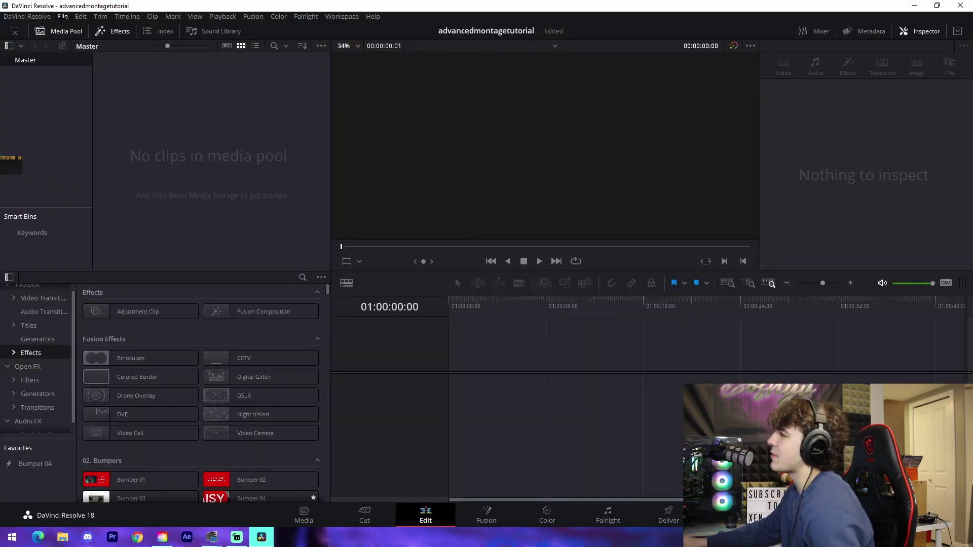
# Step: Set the project's timeline frame rate to 60 frames per second and save the project settings
pyautogui.click(63, 16)
pyautogui.click(89, 209)
pyautogui.click(487, 205)
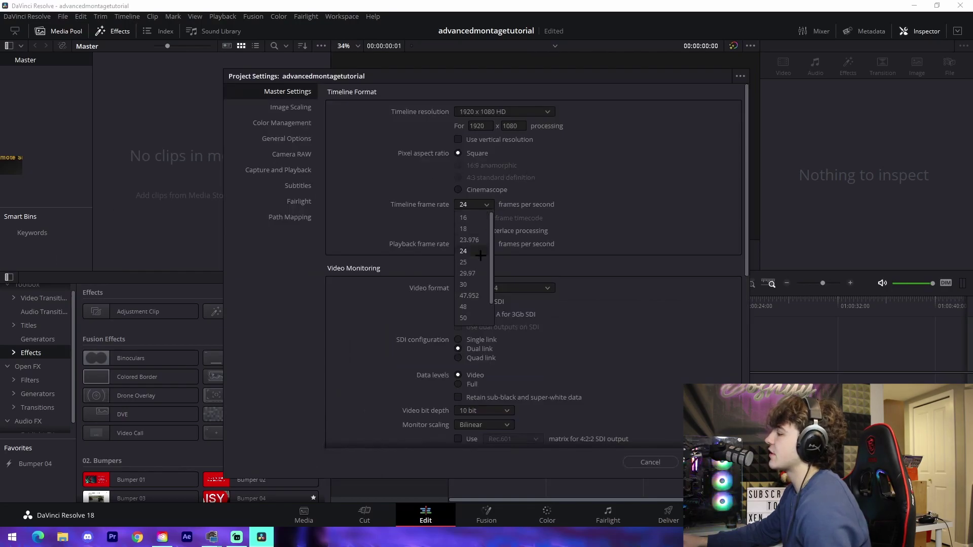
pyautogui.click(464, 318)
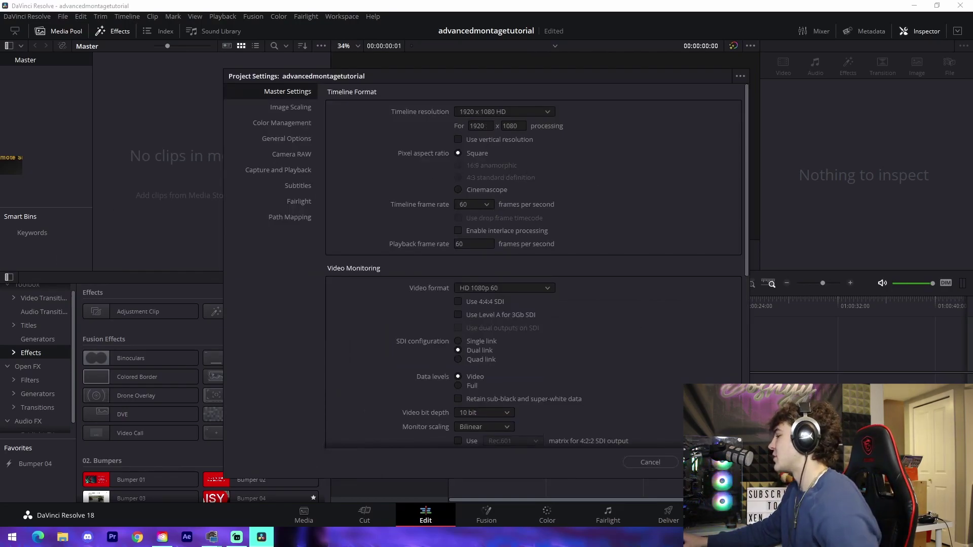
pyautogui.click(713, 461)
# Step: Switch to File Explorer and import the cylis - RUN LIKE THE WIND song from the Music folder into the media pool
pyautogui.click(63, 536)
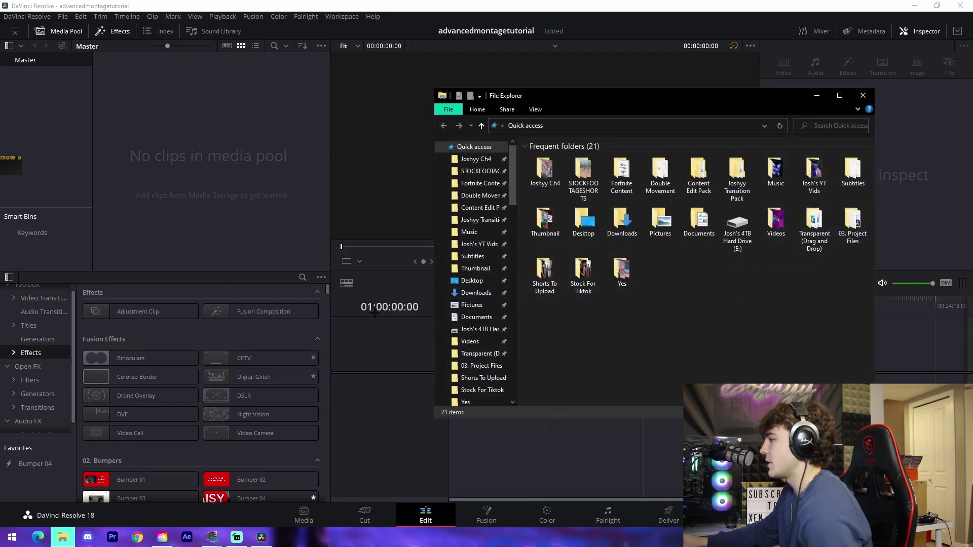
pyautogui.click(472, 236)
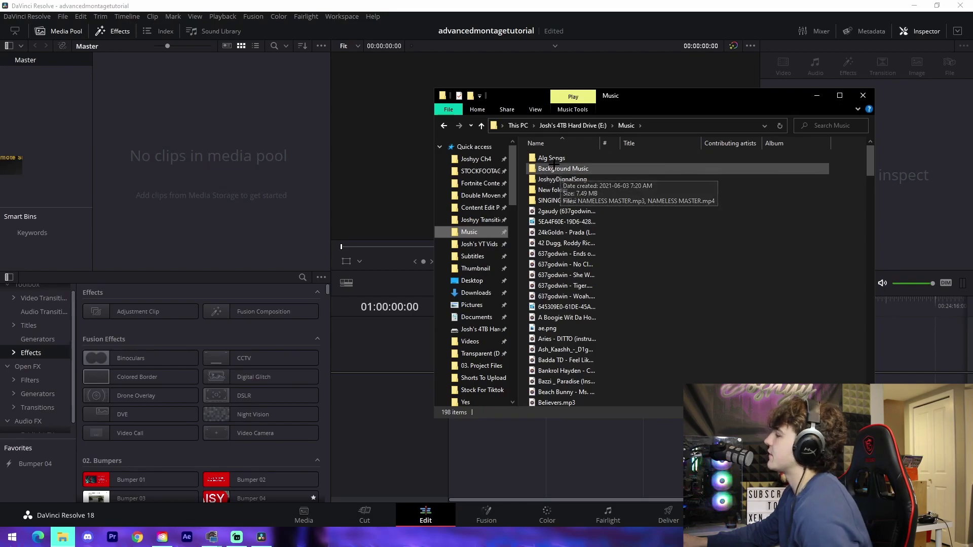
pyautogui.scroll(-11, 561, 281)
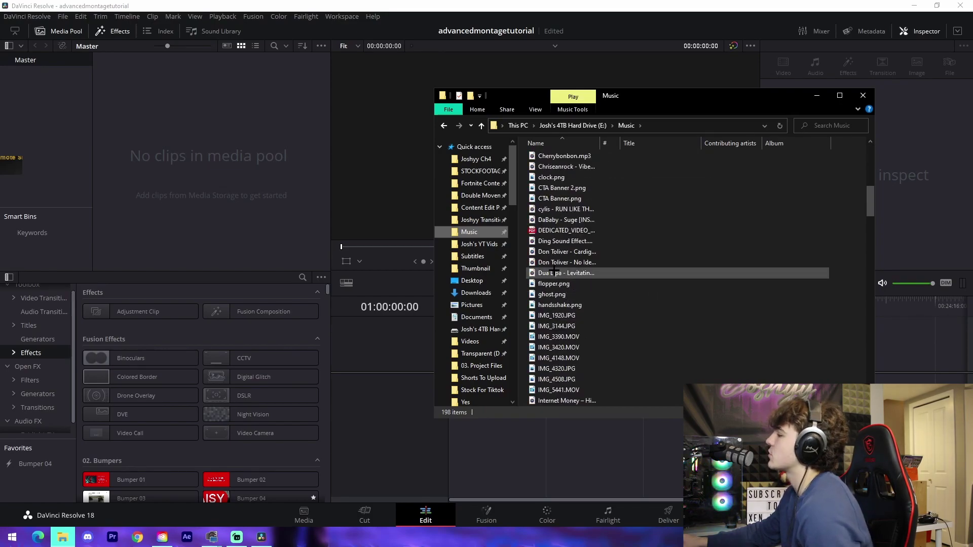
pyautogui.click(575, 210)
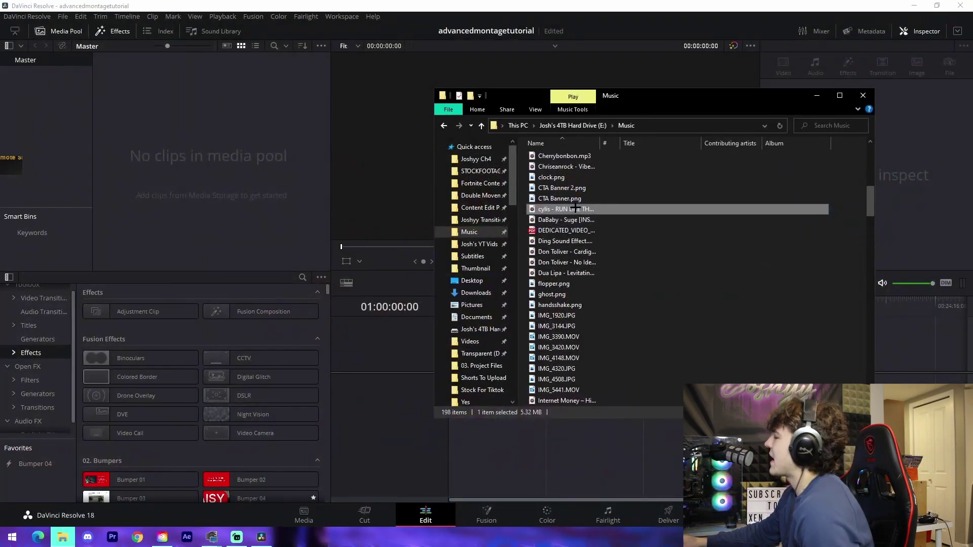
pyautogui.moveTo(575, 209); pyautogui.dragTo(170, 159)
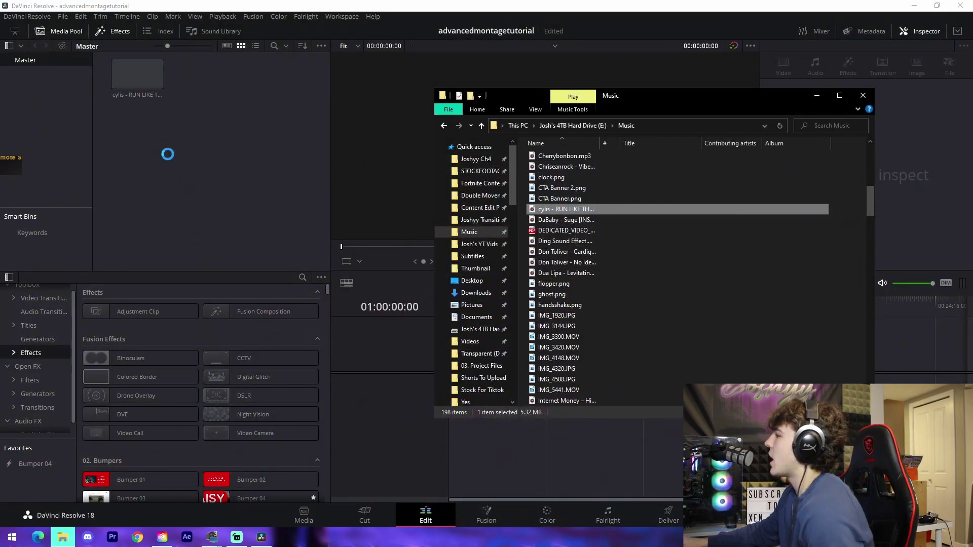
# Step: Place the song on Audio 1 at the very start of the timeline, with its volume lowered to -17.19
pyautogui.moveTo(137, 74); pyautogui.dragTo(597, 429)
pyautogui.click(640, 430)
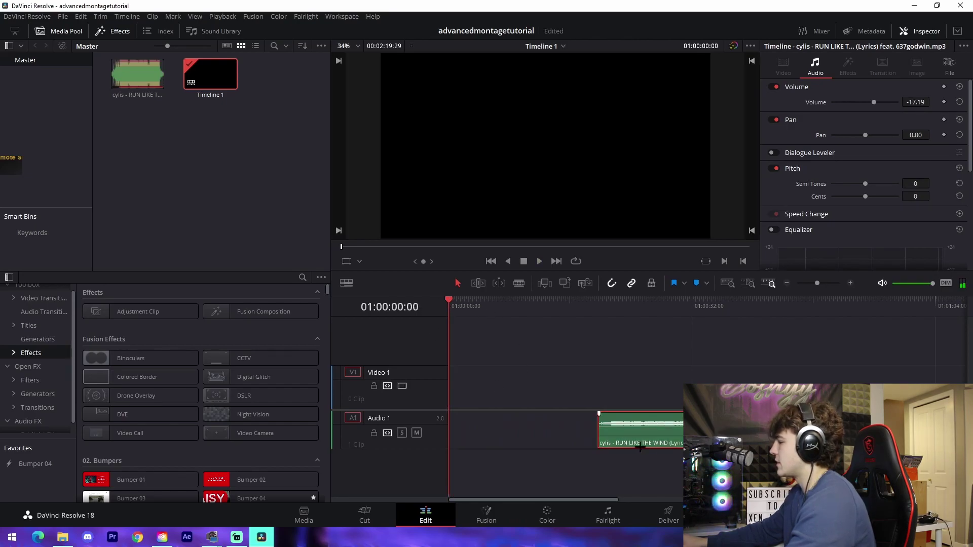
pyautogui.moveTo(643, 437); pyautogui.dragTo(495, 437)
# Step: Add two beat markers to the song clip, at 01:00:01:50 and about 01:00:04:28
pyautogui.scroll(2, 695, 359)
pyautogui.click(505, 306)
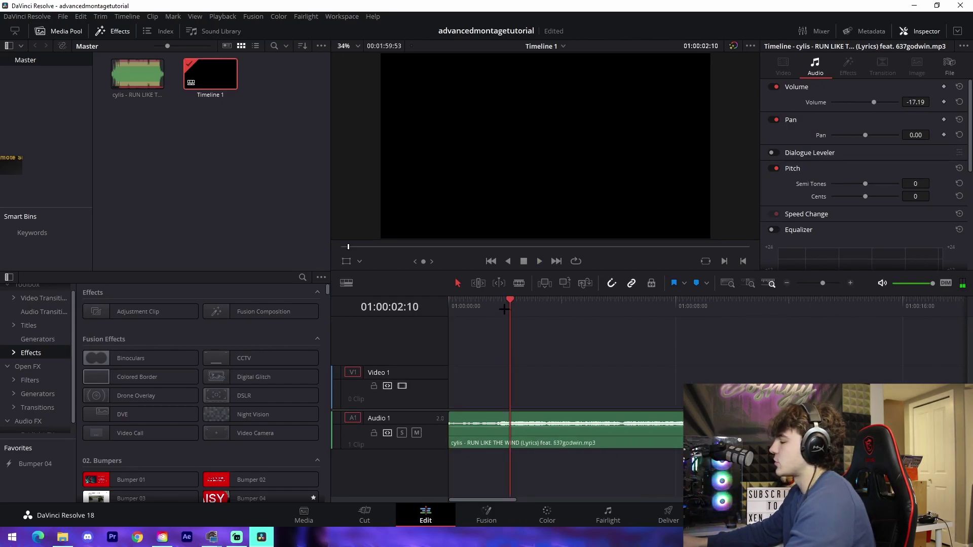
pyautogui.moveTo(507, 305); pyautogui.dragTo(500, 305)
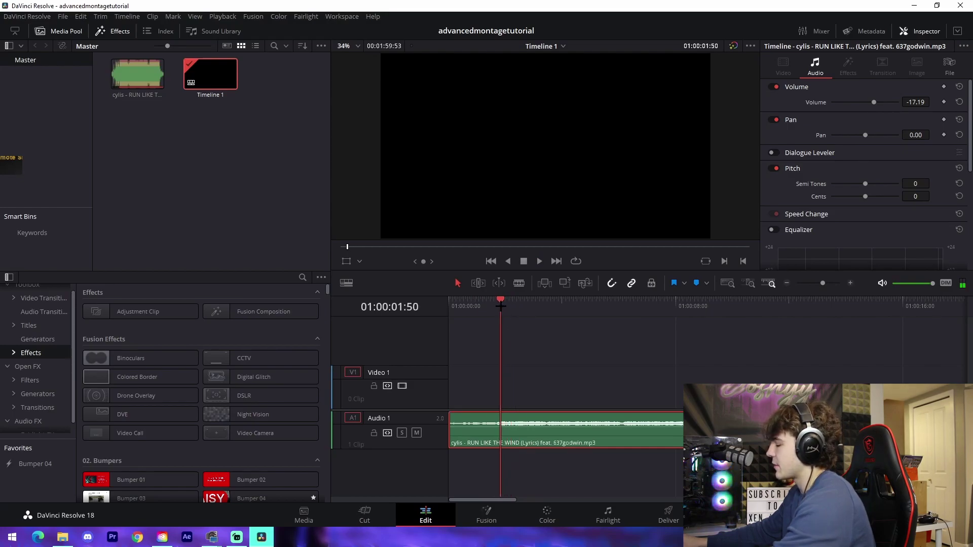
pyautogui.press('m')
pyautogui.press('m')
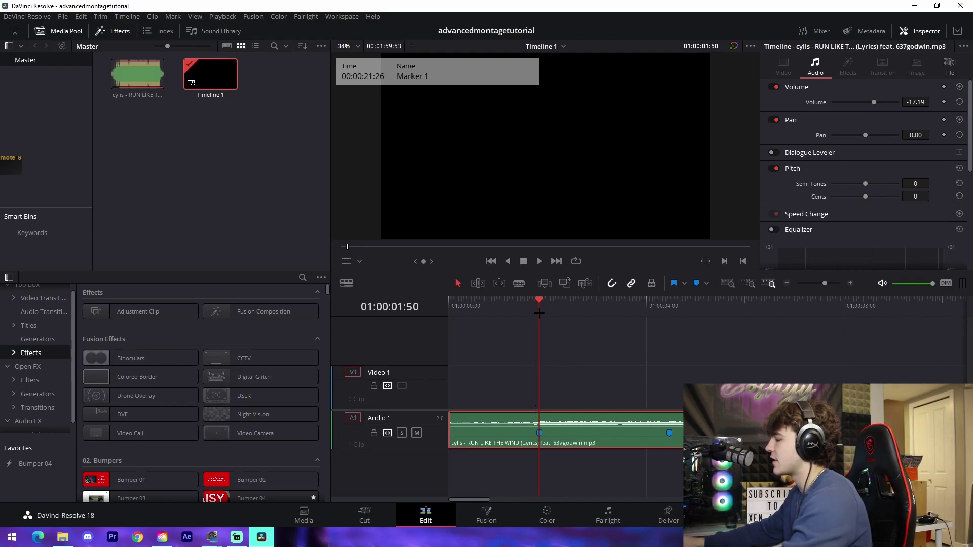
# Step: Play the song from near its first marker and add another beat marker at about 01:00:02:30
pyautogui.press('space')
pyautogui.click(516, 316)
pyautogui.press('space')
pyautogui.press('m')
pyautogui.press('space')
# Step: Play past the song's last marker, remove the remainder after about 00:00:05:42, and keep the song on Audio 2
pyautogui.click(646, 303)
pyautogui.press('space')
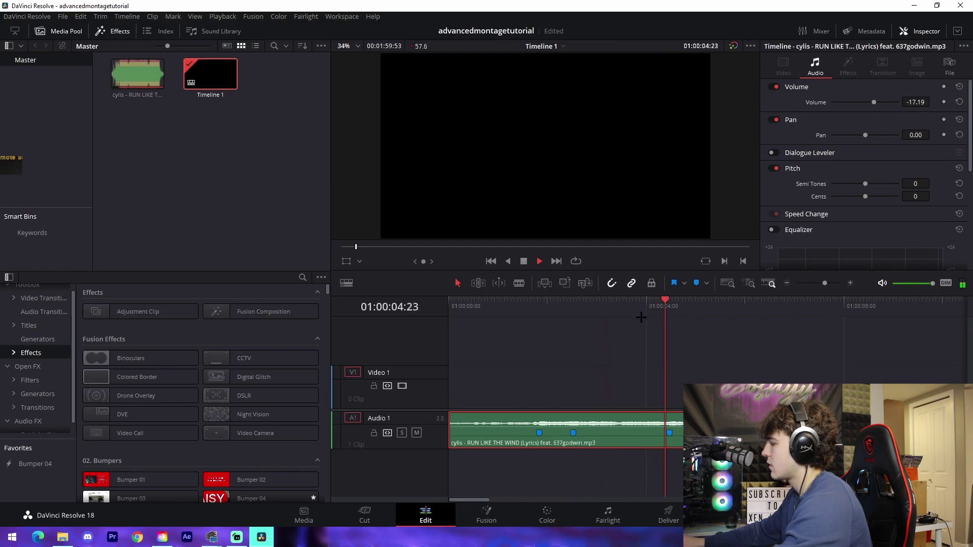
pyautogui.press('space')
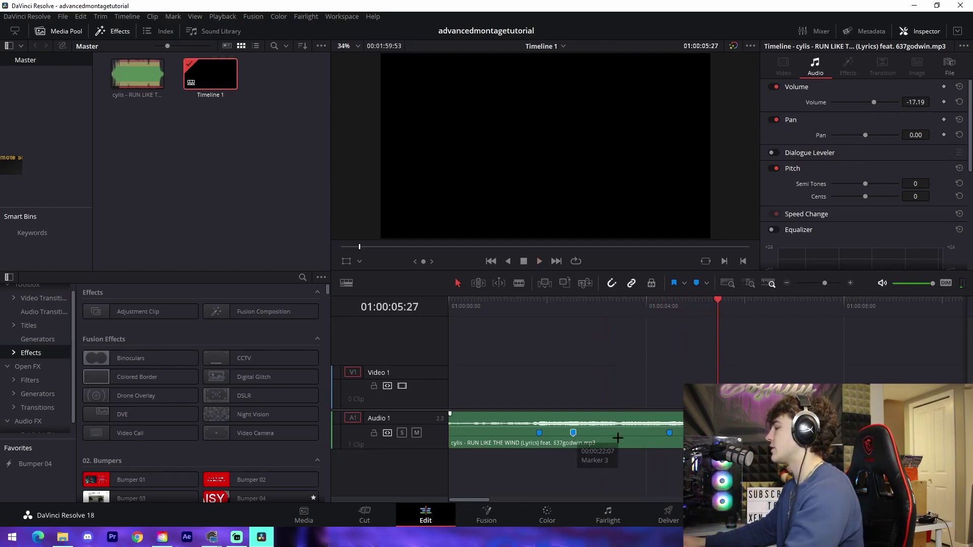
pyautogui.press('BackSpace')
# Step: Import the clips Fortnite 2022.12.04 - 23.39.13.33.DVR.mp4 and Fortnite 2022.10.02 - 18.05.47.53.DVR.mp4 from the gameplay folder in File Explorer
pyautogui.hotkey('alt', 'Tab')
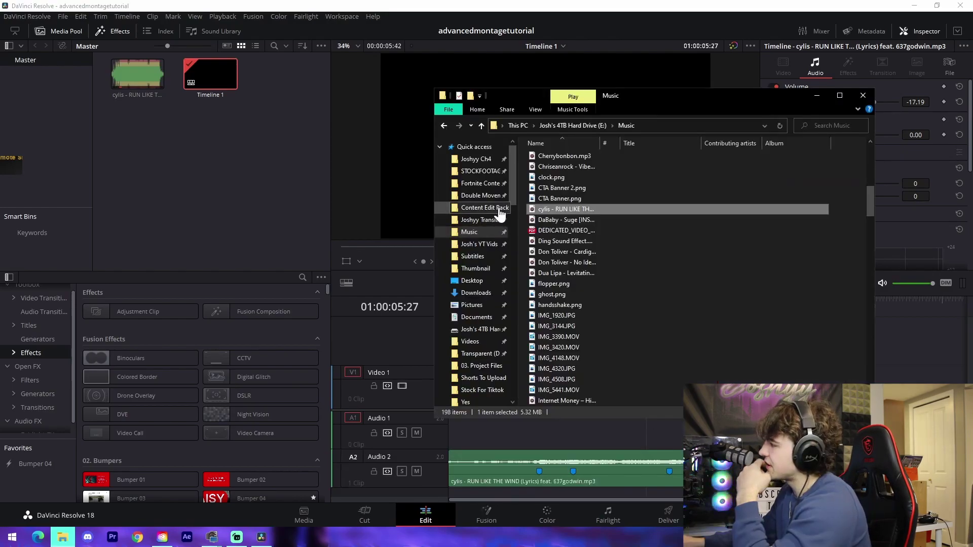
pyautogui.click(476, 158)
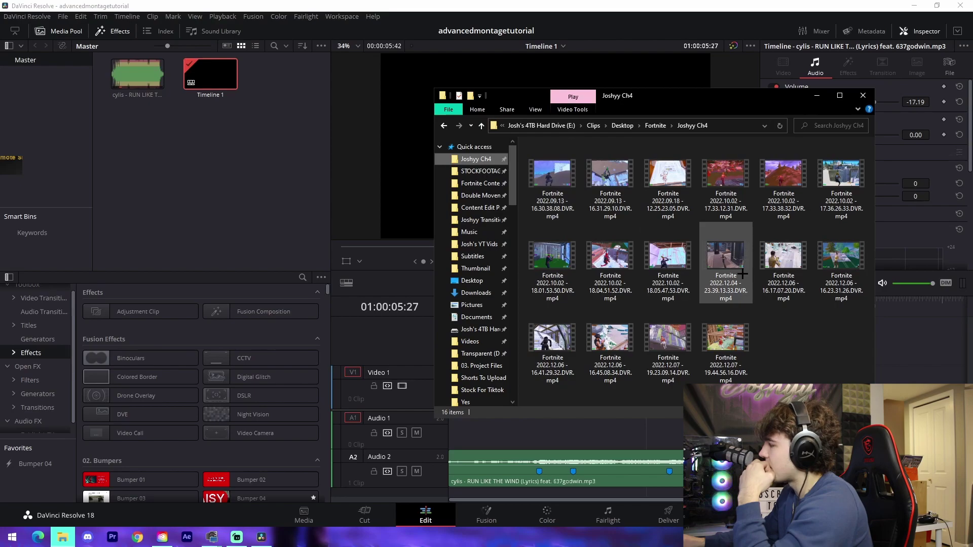
pyautogui.moveTo(726, 258); pyautogui.dragTo(205, 124)
pyautogui.moveTo(676, 262); pyautogui.dragTo(256, 192)
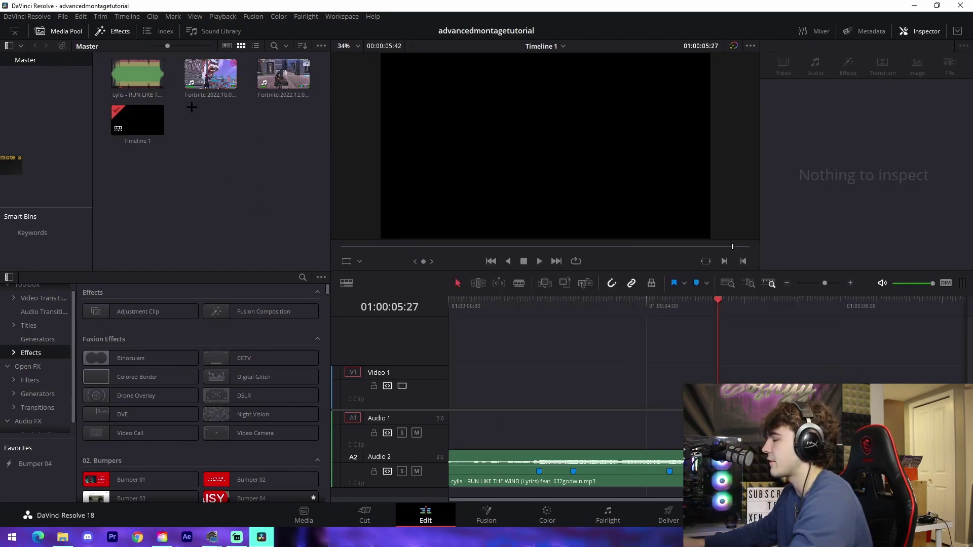
# Step: Open the Fortnite 2022.10.02 clip in the source viewer and add a marker at the shot, at 00:00:13:24
pyautogui.click(203, 84)
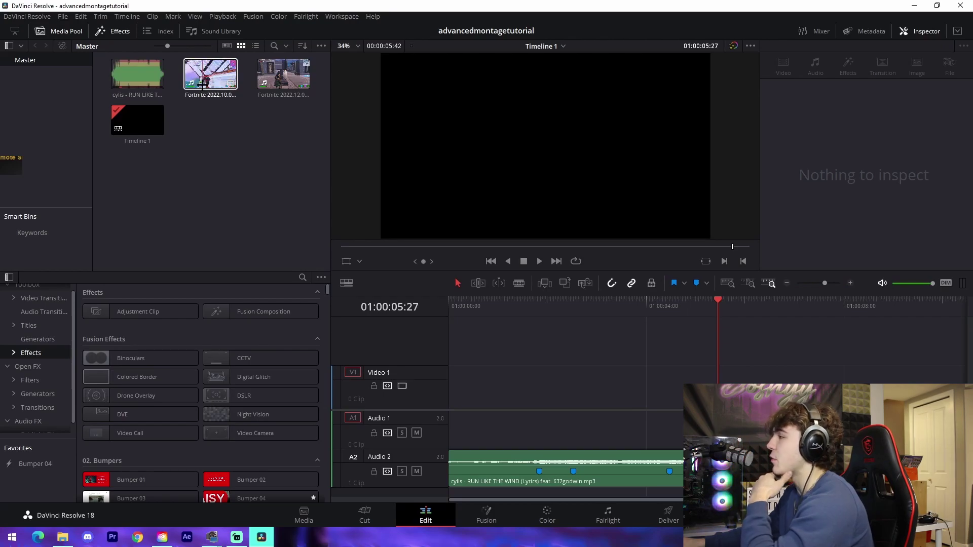
pyautogui.doubleClick(208, 76)
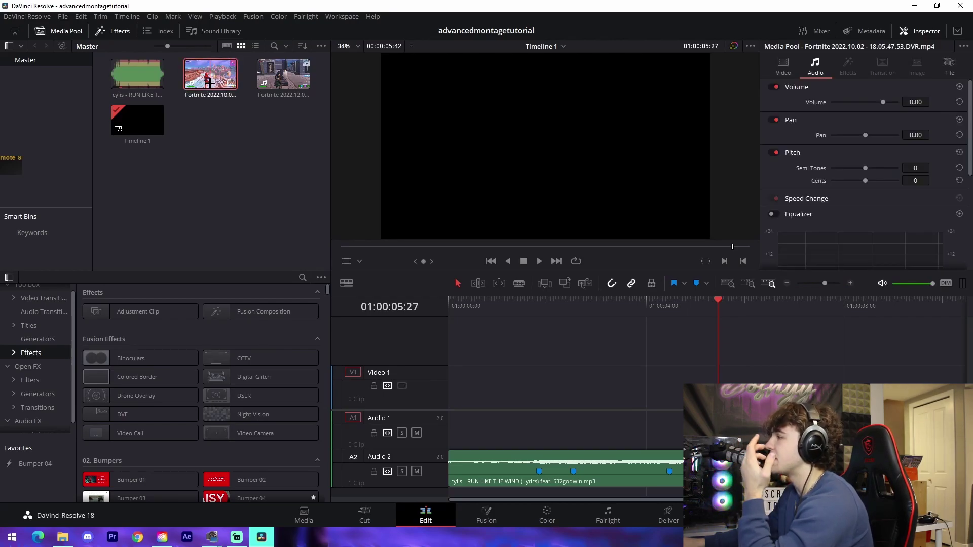
pyautogui.moveTo(607, 247)
pyautogui.mouseDown()
pyautogui.moveTo(587, 247)
pyautogui.moveTo(644, 248)
pyautogui.moveTo(608, 247)
pyautogui.mouseUp()
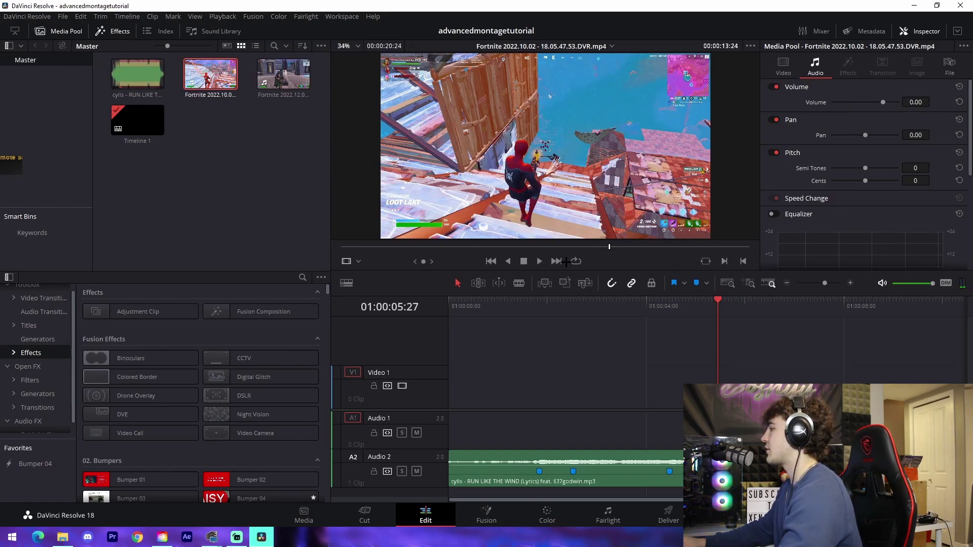
pyautogui.press('m')
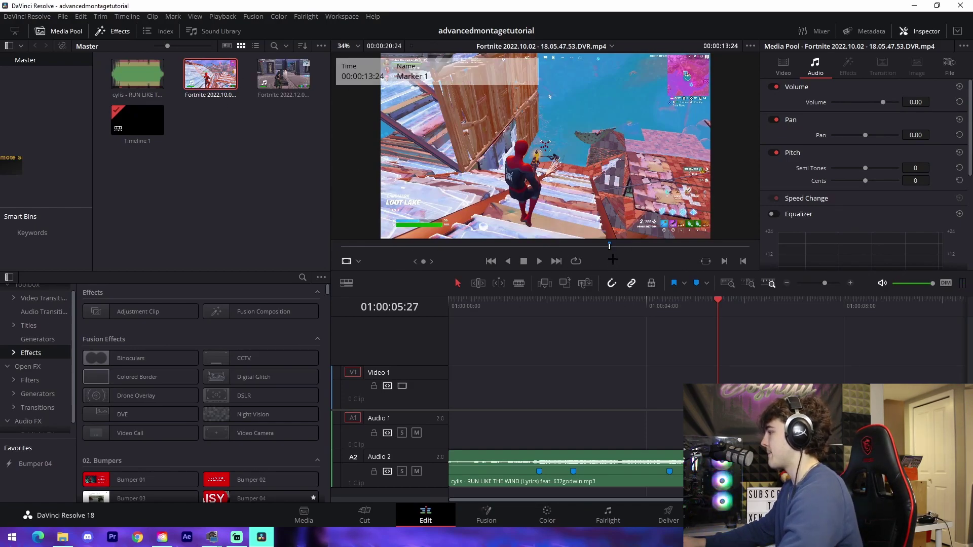
# Step: Limit the Fortnite 2022.10.02 clip to a short range around its marker, ending at about 00:00:14:46, and place it on Video 1
pyautogui.moveTo(609, 247); pyautogui.dragTo(559, 246)
pyautogui.press('i')
pyautogui.click(636, 246)
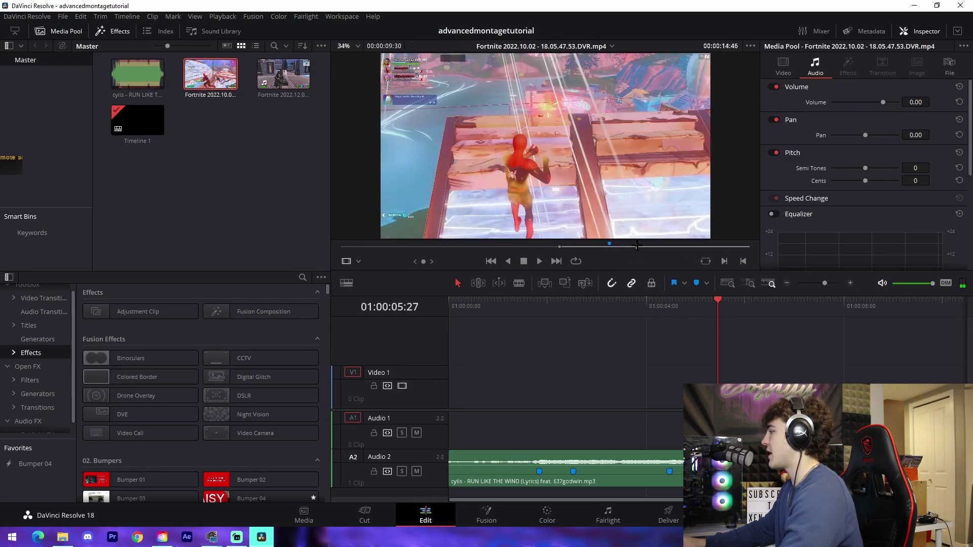
pyautogui.moveTo(213, 103); pyautogui.dragTo(692, 389)
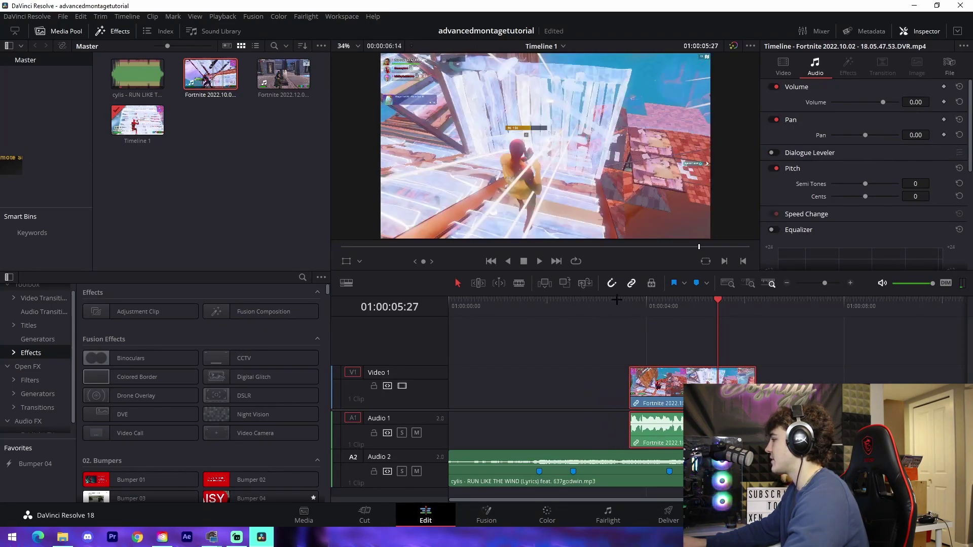
# Step: Align the clip's marker with the song marker at 01:00:04:28 and trim the clip to run from the song's second marker to the song's end
pyautogui.click(658, 304)
pyautogui.scroll(5, 660, 314)
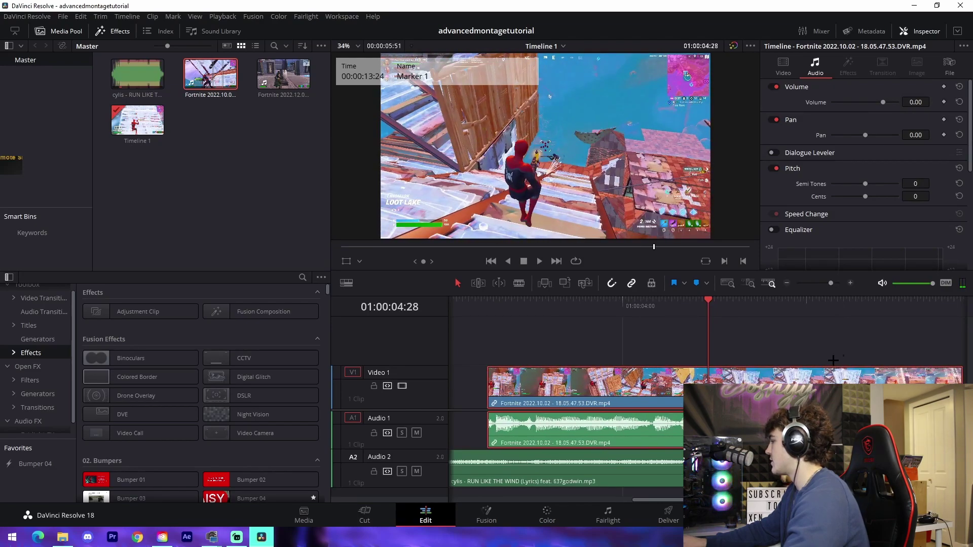
pyautogui.moveTo(828, 374); pyautogui.dragTo(829, 375)
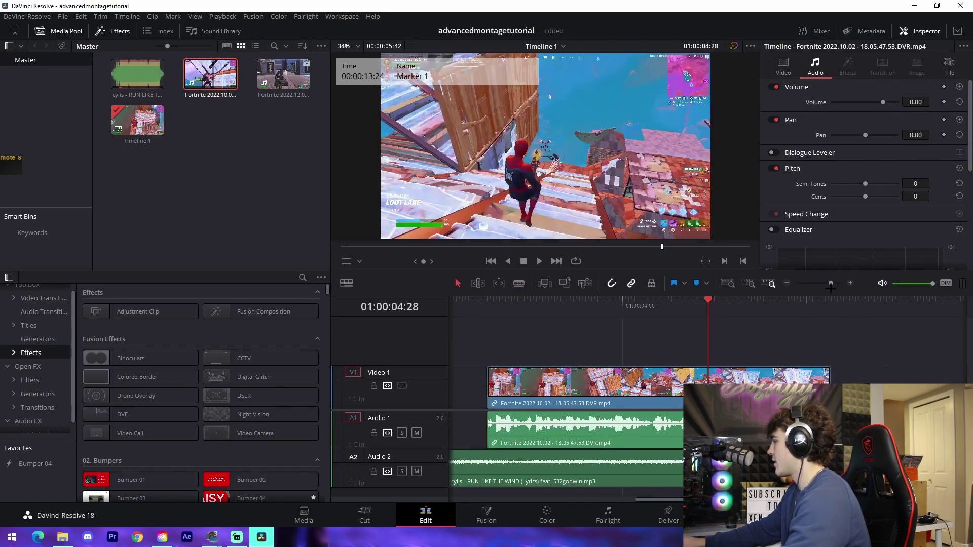
pyautogui.moveTo(830, 283); pyautogui.dragTo(826, 283)
pyautogui.moveTo(628, 398); pyautogui.dragTo(573, 399)
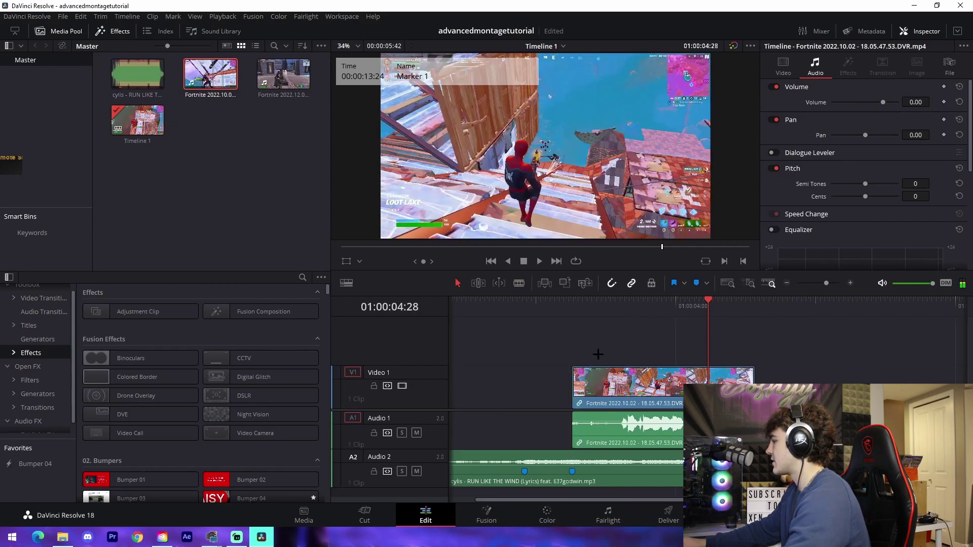
# Step: Open the Fortnite 2022.12.04 clip in the source viewer and add a marker at the shot, at 00:00:14:42
pyautogui.click(283, 74)
pyautogui.moveTo(581, 247); pyautogui.dragTo(609, 258)
pyautogui.press('m')
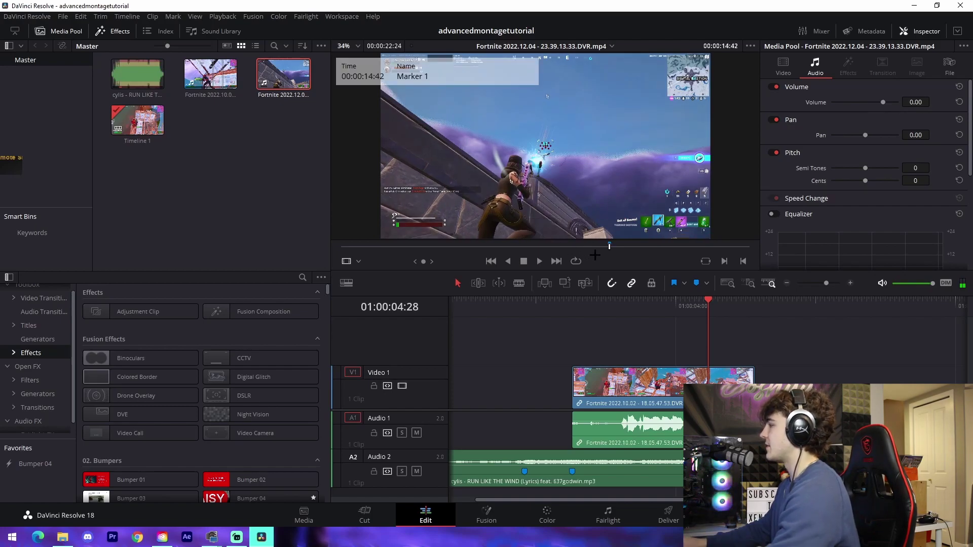
# Step: Set an in point before the Fortnite 2022.12.04 clip's marker and place the clip on Video 1 with its marker at the song's first marker
pyautogui.moveTo(583, 244); pyautogui.dragTo(658, 256)
pyautogui.press('i')
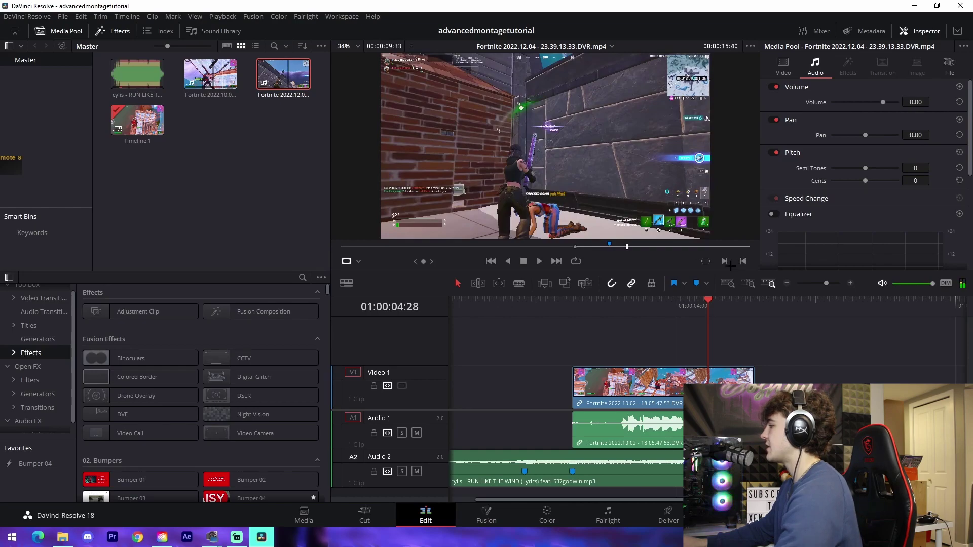
pyautogui.moveTo(284, 75); pyautogui.dragTo(896, 376)
pyautogui.moveTo(932, 376); pyautogui.dragTo(513, 385)
# Step: Extend the Fortnite 2022.12.04 clip back to the timeline's start and forward to the next clip, and play back the edit
pyautogui.click(627, 385)
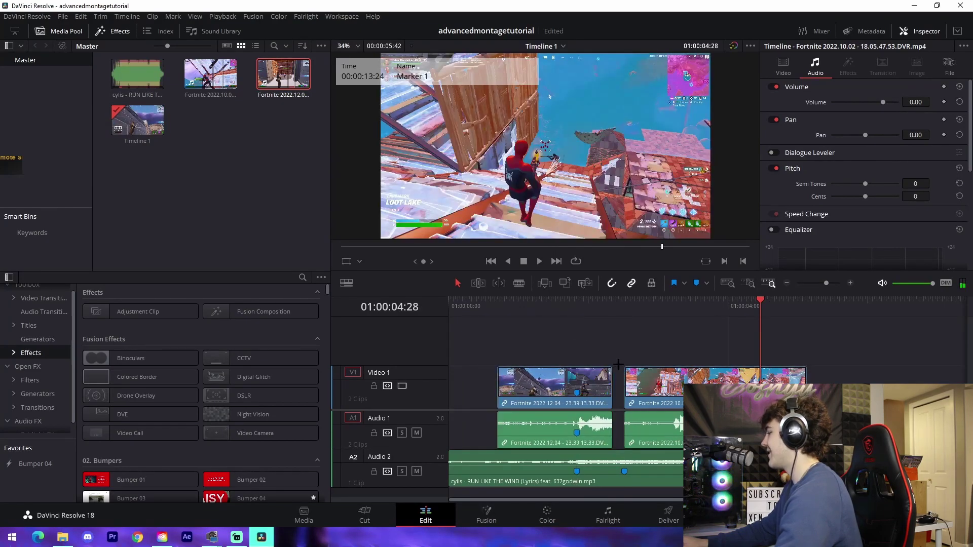
pyautogui.moveTo(611, 381); pyautogui.dragTo(623, 380)
pyautogui.moveTo(500, 394); pyautogui.dragTo(449, 394)
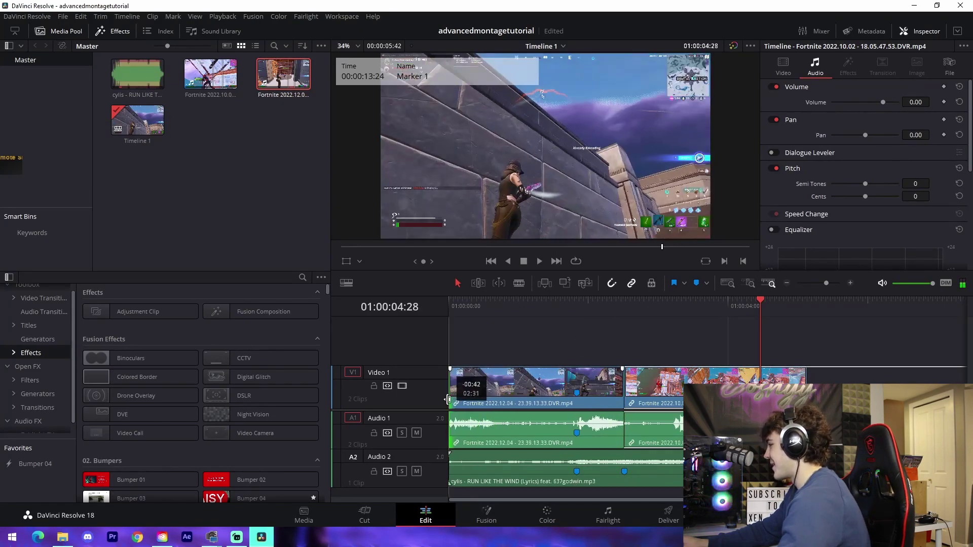
pyautogui.click(551, 336)
pyautogui.press('space')
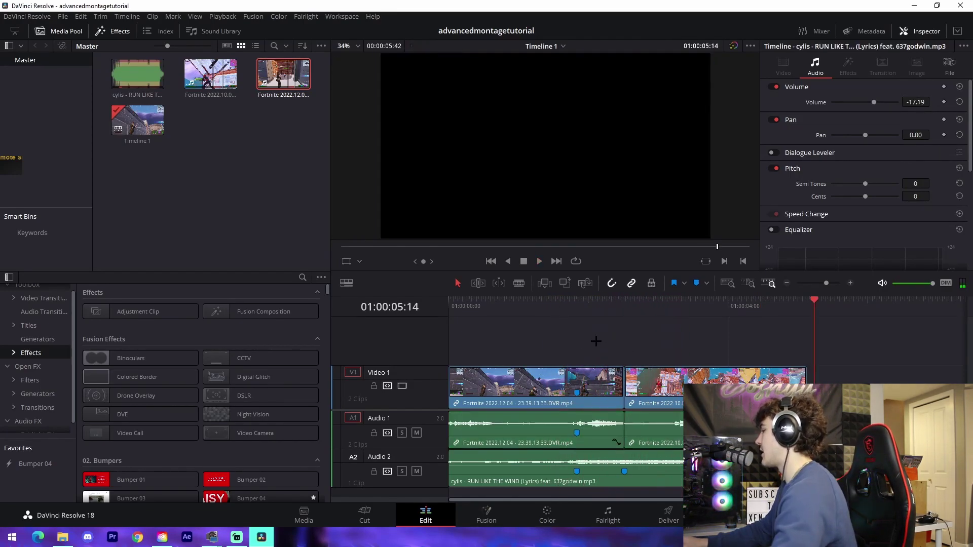
# Step: Place the playhead on the marker at 01:00:01:50 and unlink the Fortnite 2022.12.04 clip's video from its audio
pyautogui.click(576, 304)
pyautogui.rightClick(601, 382)
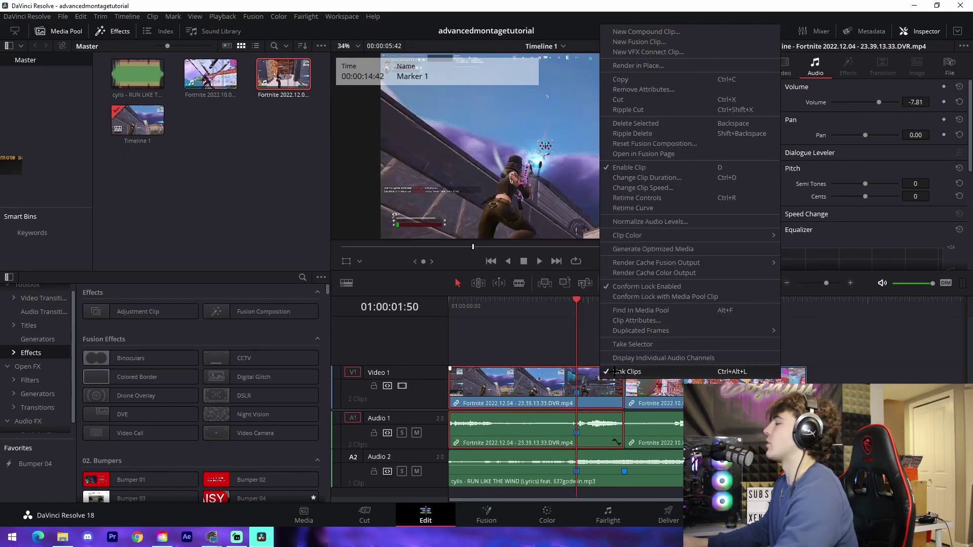
pyautogui.click(619, 371)
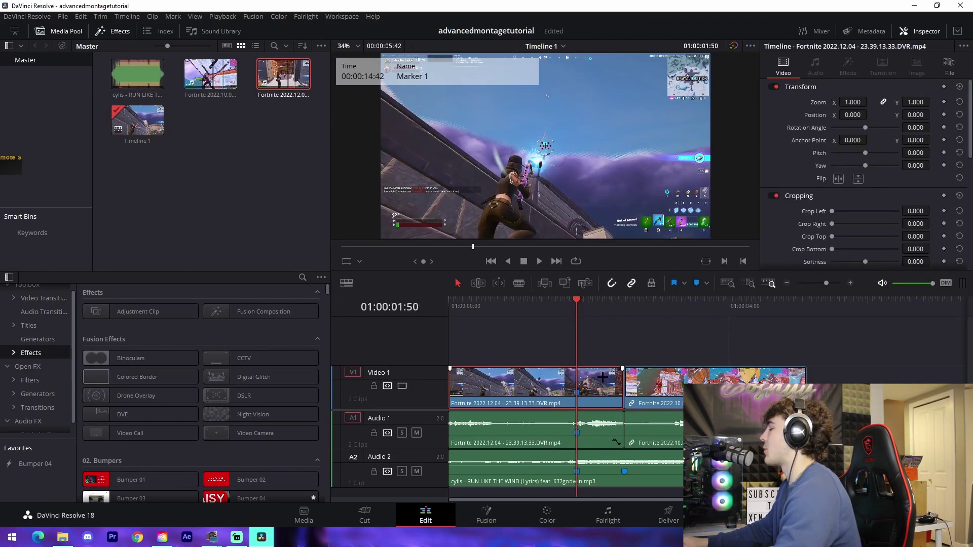
pyautogui.hotkey('ctrl', 'z')
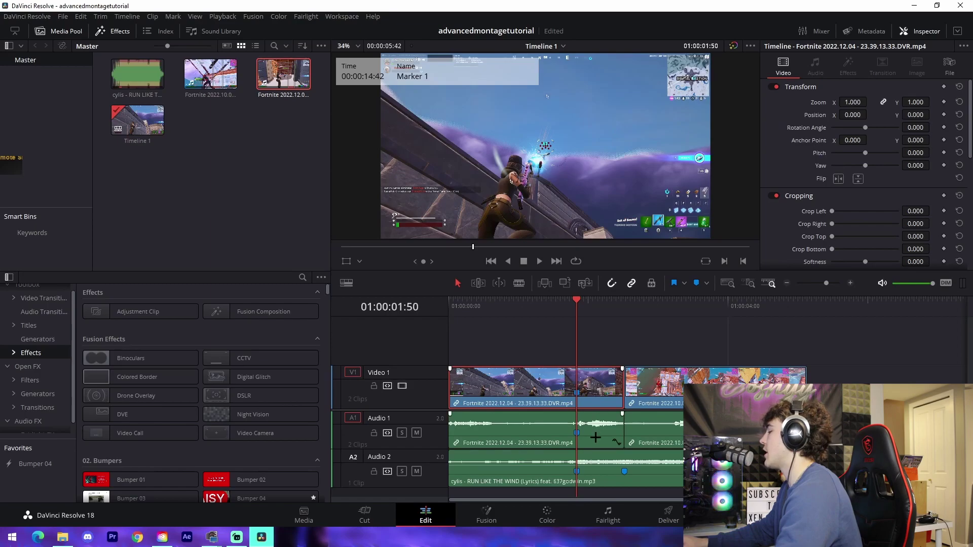
pyautogui.rightClick(590, 388)
pyautogui.click(613, 381)
# Step: Open the retime curve for the Fortnite 2022.12.04 clip and show only its Retime Speed curve
pyautogui.rightClick(591, 377)
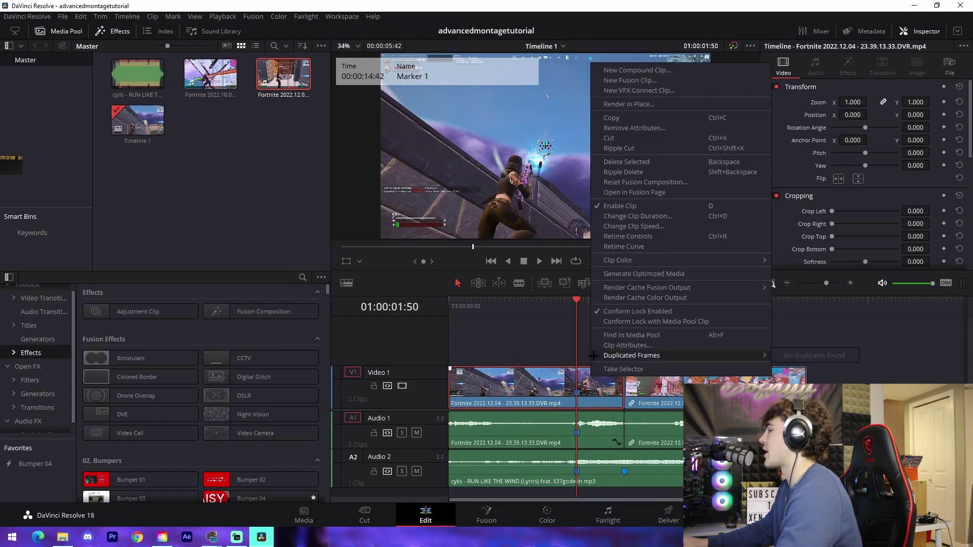
pyautogui.click(614, 247)
pyautogui.moveTo(824, 283); pyautogui.dragTo(828, 282)
pyautogui.click(454, 373)
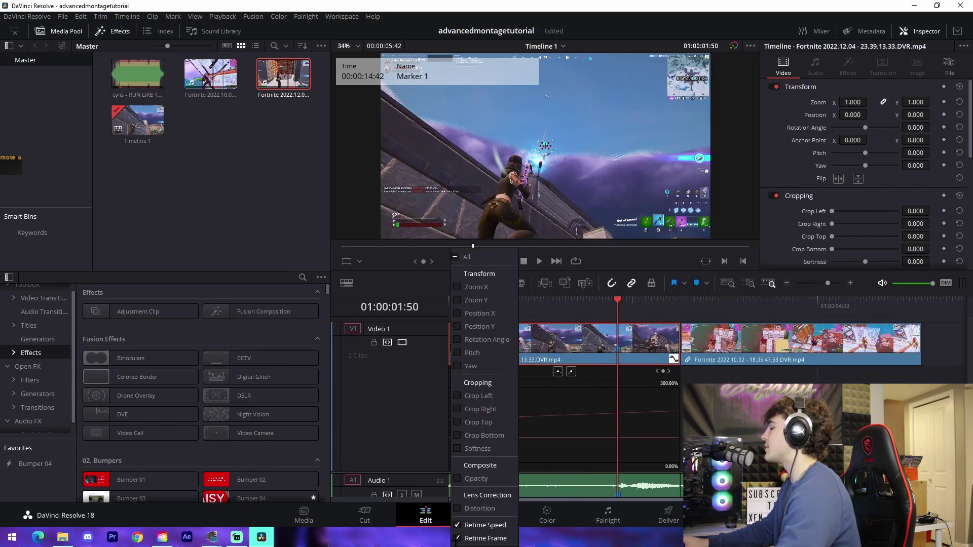
pyautogui.click(665, 400)
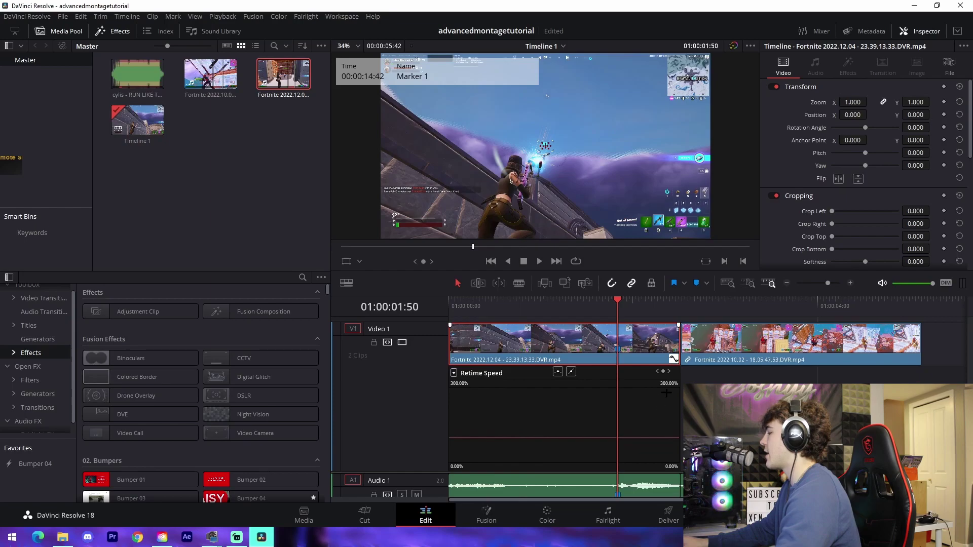
# Step: Add Retime Speed keyframes to the Fortnite 2022.12.04 clip at 01:00:01:50, 01:00:01:43 and 01:00:01:41
pyautogui.click(663, 371)
pyautogui.press('Left')
pyautogui.press('Left')
pyautogui.press('Left')
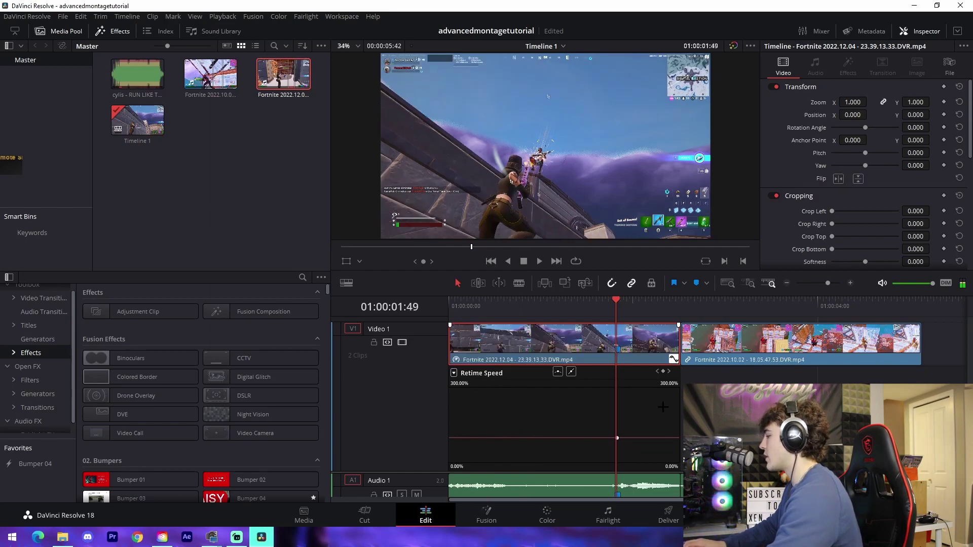
pyautogui.press('Left')
pyautogui.press('Left')
pyautogui.press('Left')
pyautogui.press('Left')
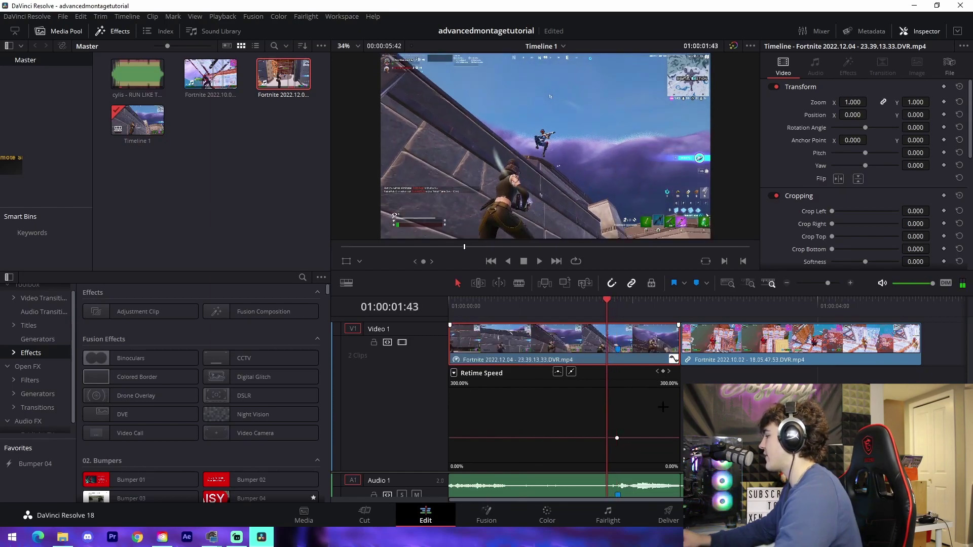
pyautogui.moveTo(830, 281); pyautogui.dragTo(832, 282)
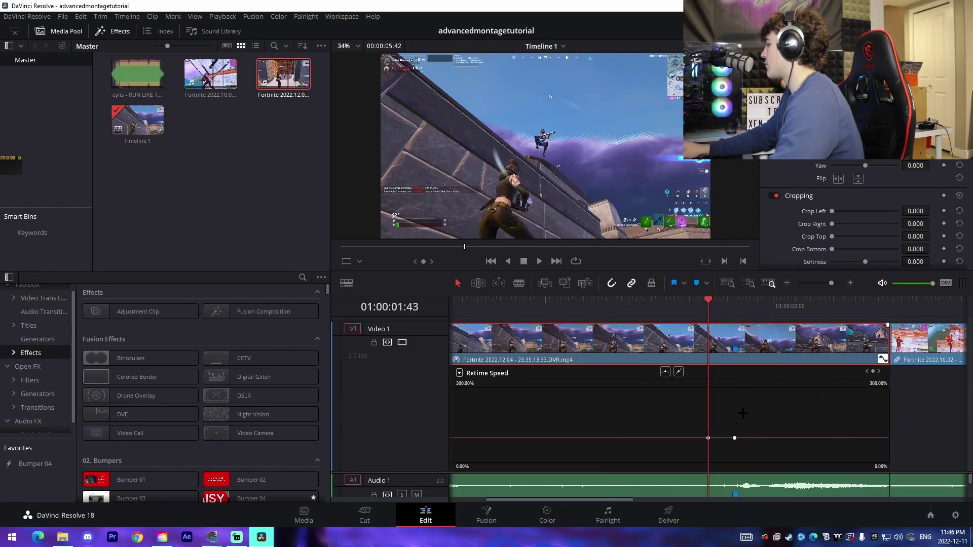
pyautogui.press('Left')
pyautogui.press('Left')
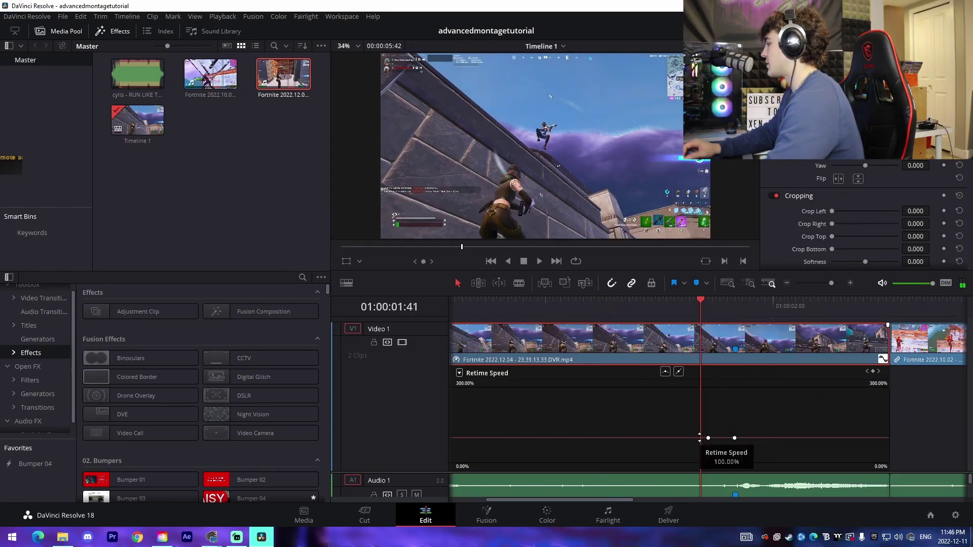
pyautogui.keyDown('alt'); pyautogui.click(700, 438); pyautogui.keyUp('alt')
# Step: Raise the retime speed between the last two keyframes above 300% and slow the segments before and after it to below 100%
pyautogui.moveTo(723, 438); pyautogui.dragTo(712, 403)
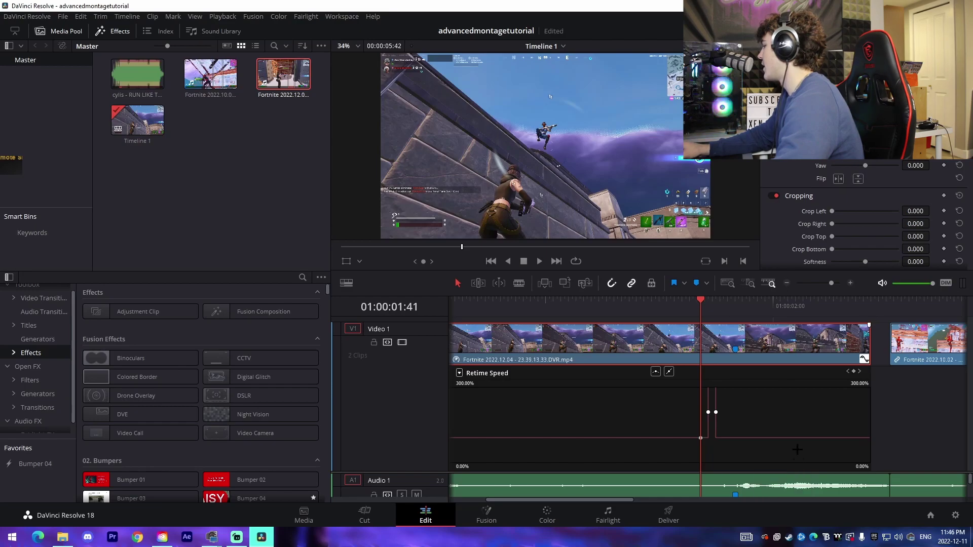
pyautogui.moveTo(801, 439); pyautogui.dragTo(790, 463)
pyautogui.moveTo(791, 479); pyautogui.dragTo(792, 498)
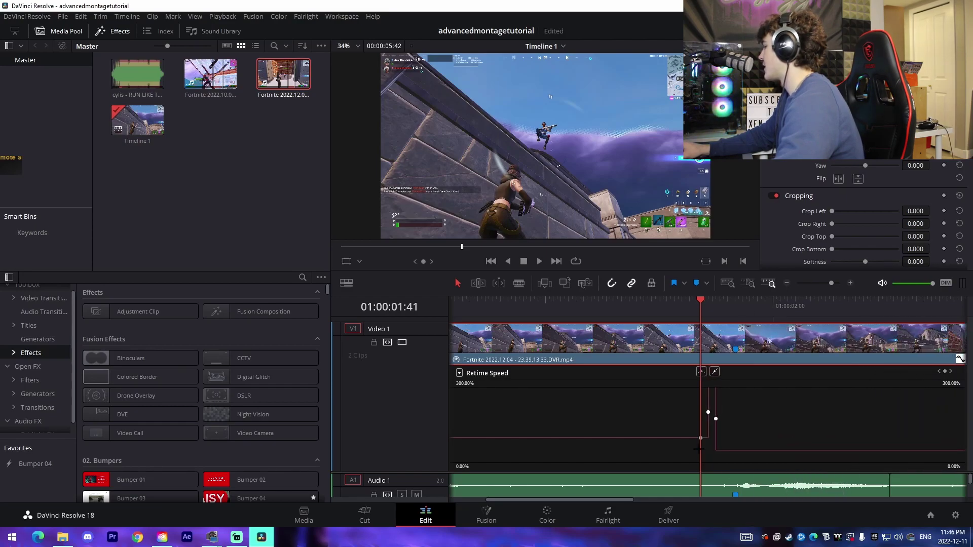
pyautogui.moveTo(705, 439)
pyautogui.mouseDown()
pyautogui.moveTo(694, 510)
pyautogui.moveTo(700, 444)
pyautogui.mouseUp()
# Step: Move the speed spike so its closing keyframe sits on the shot marker at 01:00:01:50, and play back the ramp
pyautogui.click(735, 306)
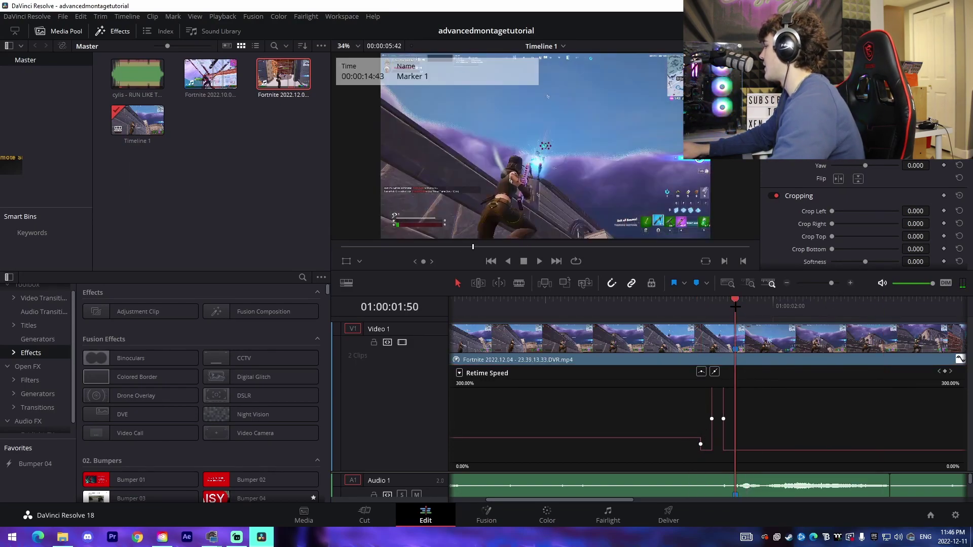
pyautogui.click(723, 419)
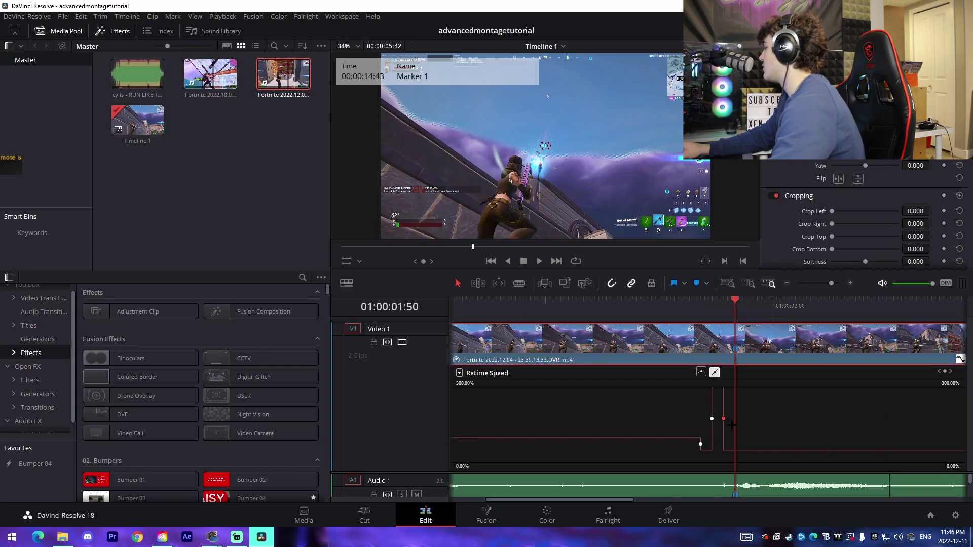
pyautogui.moveTo(723, 418)
pyautogui.mouseDown()
pyautogui.moveTo(735, 422)
pyautogui.moveTo(723, 419)
pyautogui.mouseUp()
pyautogui.press('space')
pyautogui.moveTo(645, 313); pyautogui.dragTo(751, 371)
pyautogui.click(739, 321)
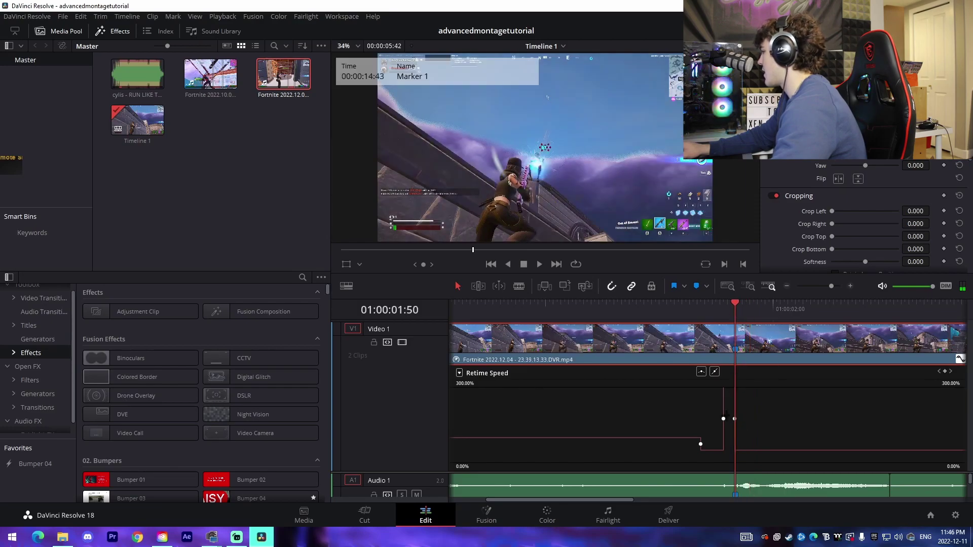
# Step: Smooth the first keyframe and the spike's closing keyframe into eased curves, and play back the speed ramp
pyautogui.click(700, 443)
pyautogui.click(701, 373)
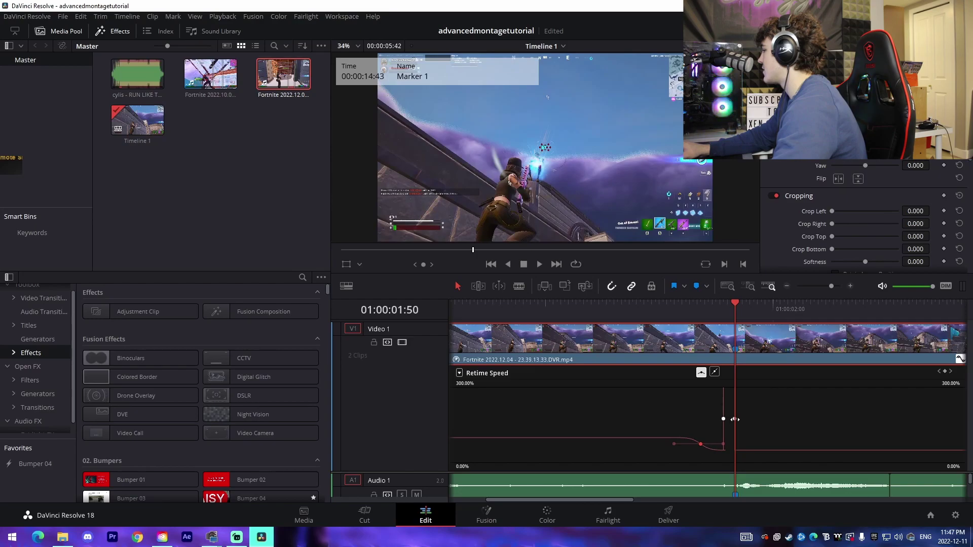
pyautogui.click(723, 419)
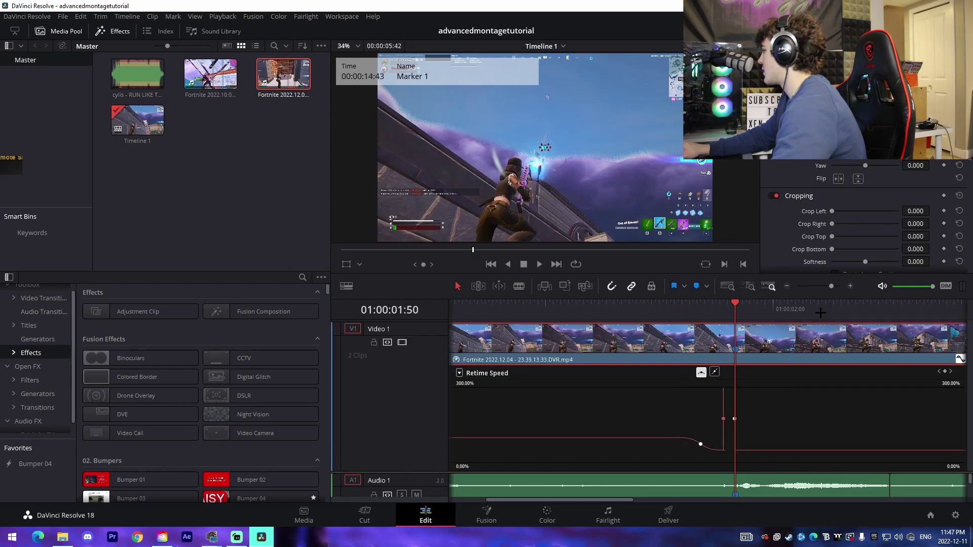
pyautogui.click(840, 288)
pyautogui.click(701, 372)
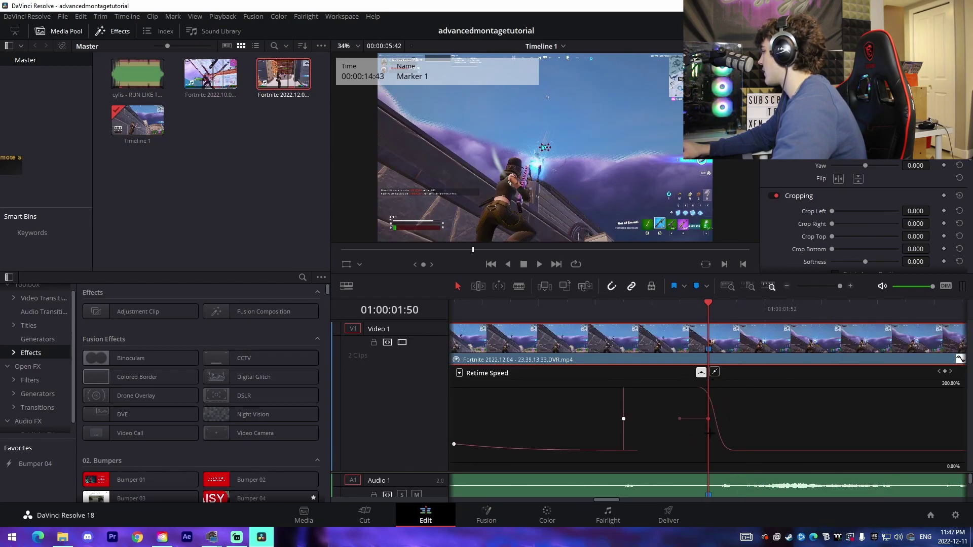
pyautogui.press('space')
pyautogui.press('space')
# Step: Close the retime curve of the Fortnite 2022.12.04 clip
pyautogui.scroll(-3, 806, 346)
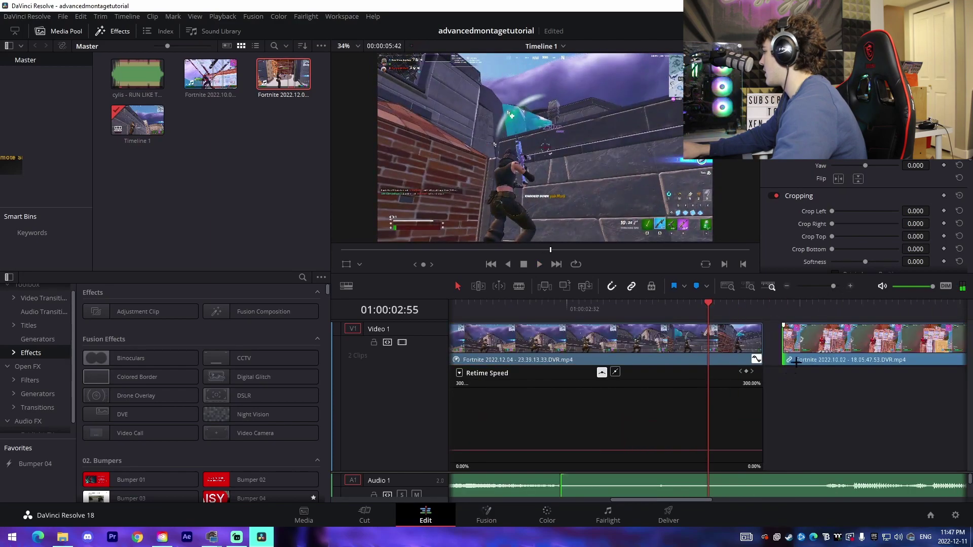
pyautogui.hotkey('ctrl', '-')
pyautogui.rightClick(545, 337)
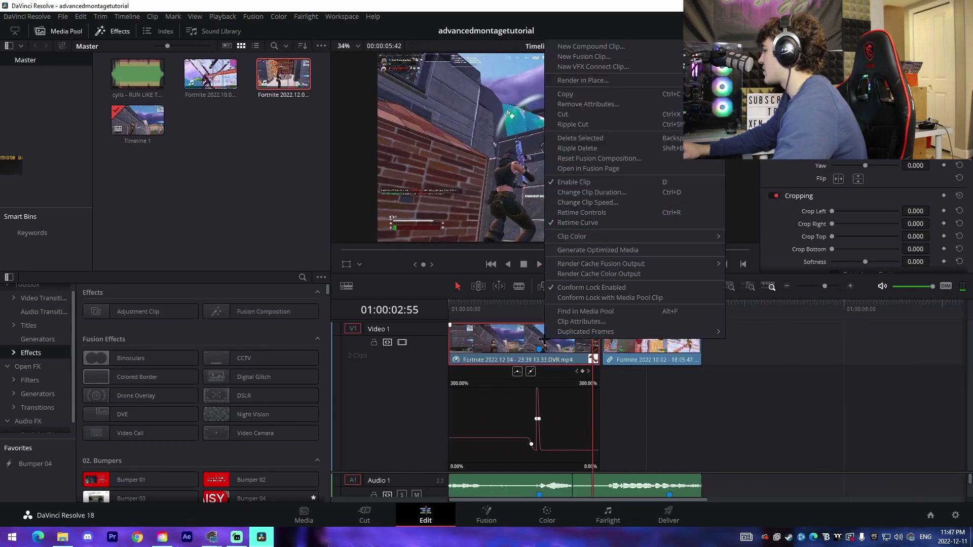
pyautogui.click(577, 222)
pyautogui.click(748, 400)
# Step: Trim the end of the Fortnite 2022.12.04 clip to the song's second marker at 01:00:02:31, with the next clip starting there
pyautogui.click(573, 311)
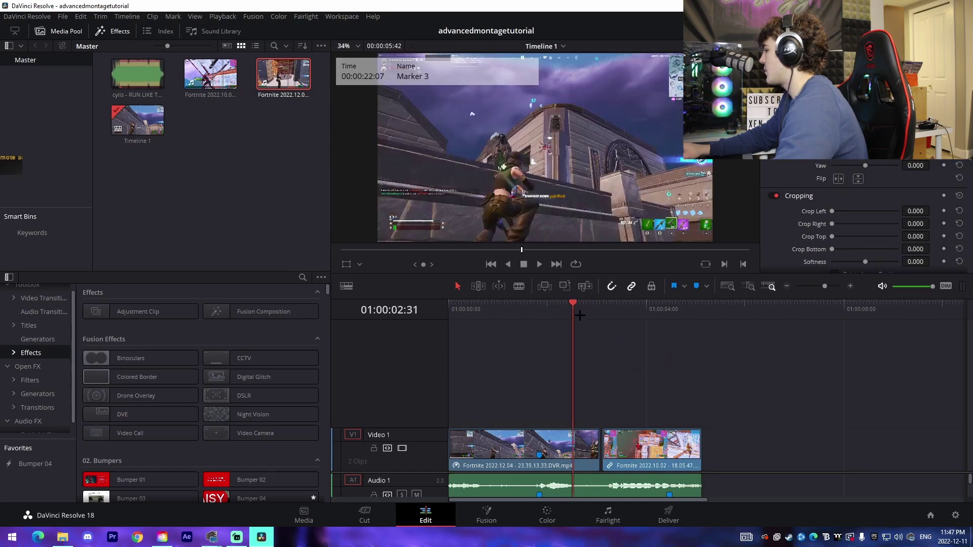
pyautogui.moveTo(598, 453); pyautogui.dragTo(578, 448)
pyautogui.hotkey('ctrl', 'z')
# Step: Unlink the Fortnite 2022.10.02 clip's video from its audio and play back the edit
pyautogui.rightClick(637, 454)
pyautogui.click(673, 324)
pyautogui.click(769, 462)
pyautogui.press('space')
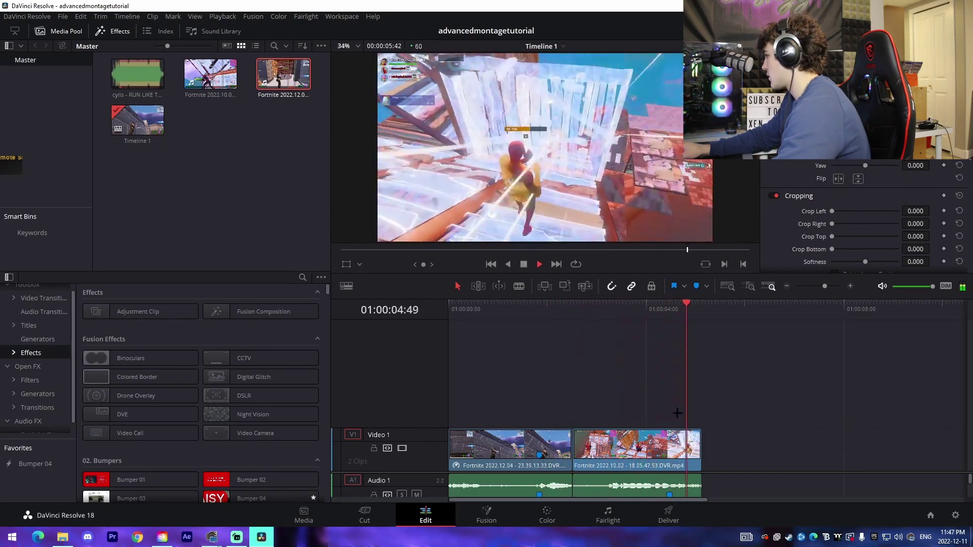
# Step: Retime the Fortnite 2022.10.02 clip around its marker at 01:00:04:28 using its retime curve
pyautogui.click(663, 333)
pyautogui.rightClick(668, 448)
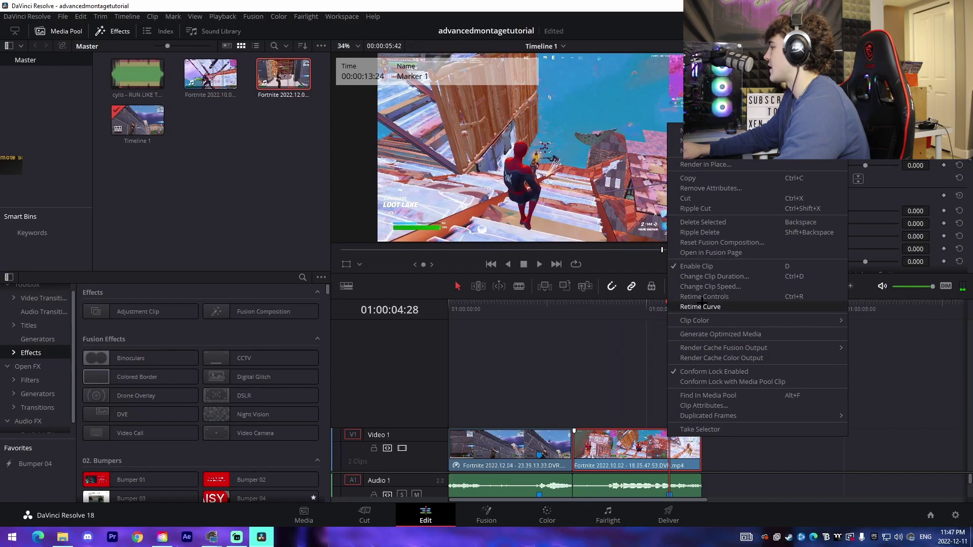
pyautogui.click(700, 307)
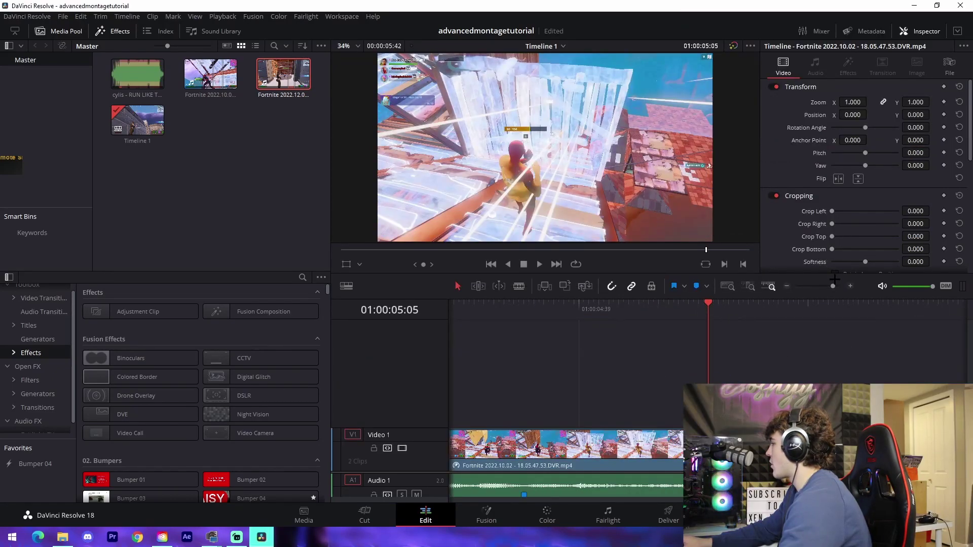
# Step: Add an Adjustment Clip on Video 2 over the shot marker and trim it to end with the Fortnite 2022.12.04 clip
pyautogui.moveTo(834, 279); pyautogui.dragTo(825, 280)
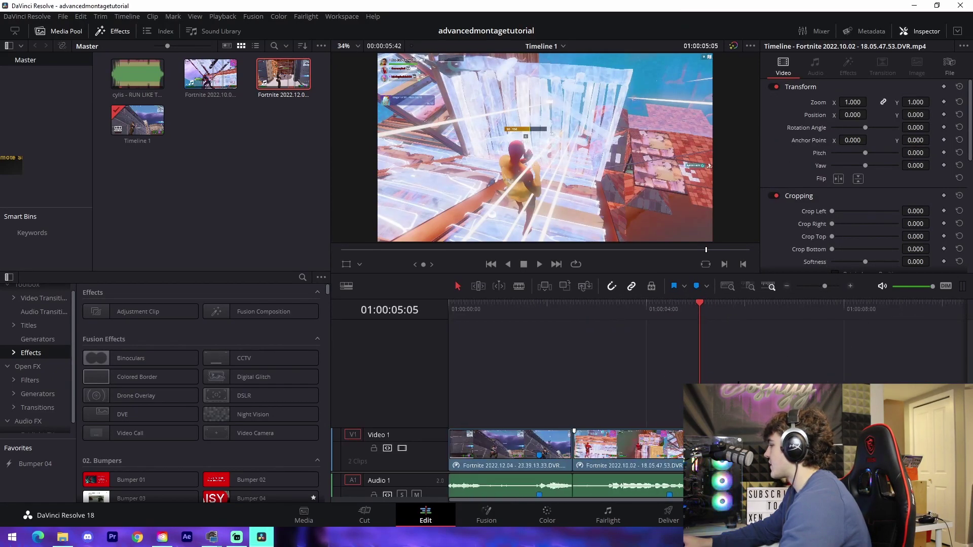
pyautogui.click(539, 306)
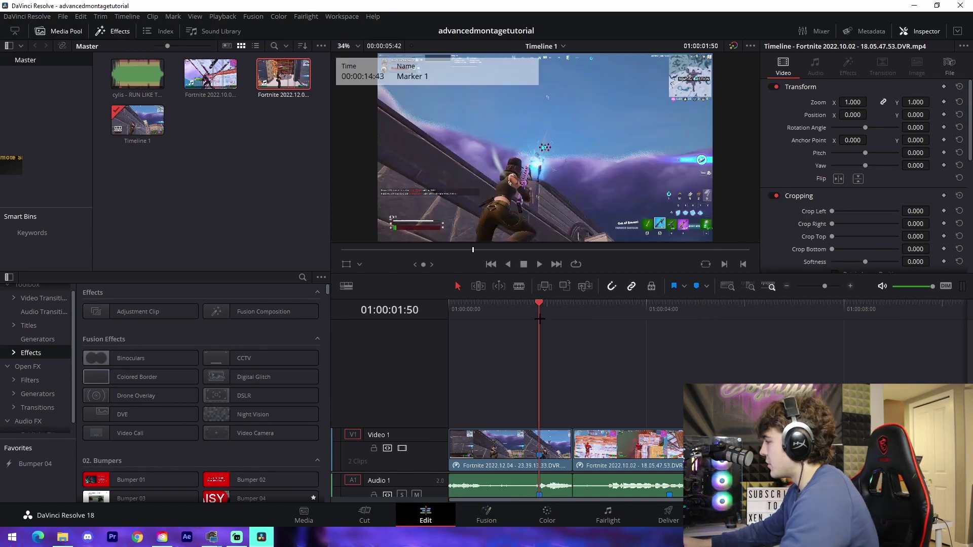
pyautogui.moveTo(137, 311)
pyautogui.mouseDown()
pyautogui.moveTo(225, 325)
pyautogui.moveTo(511, 408)
pyautogui.mouseUp()
pyautogui.moveTo(755, 408); pyautogui.dragTo(571, 408)
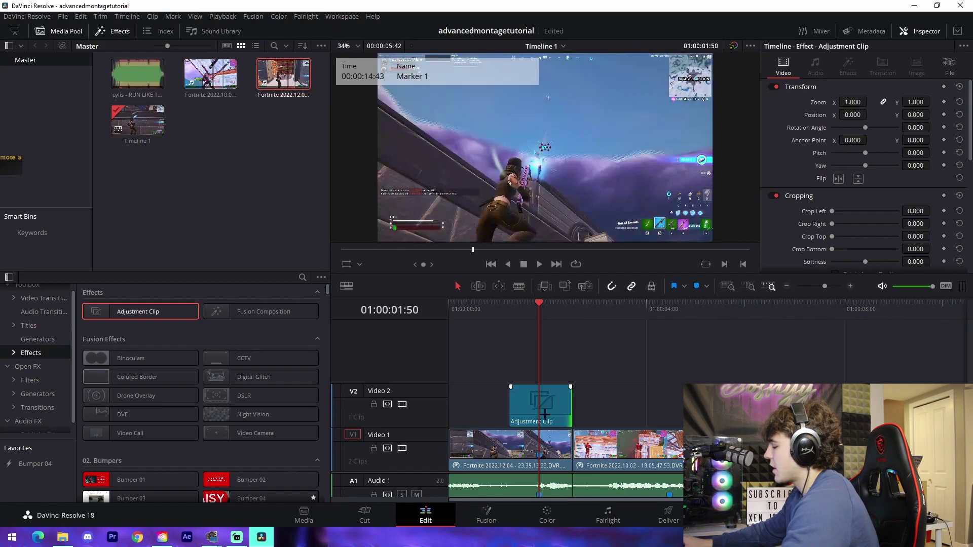
# Step: Split the adjustment clip at 01:00:01:50, delete the part before the marker and play back the section
pyautogui.press('b')
pyautogui.click(541, 413)
pyautogui.press('a')
pyautogui.press('Delete')
pyautogui.press('space')
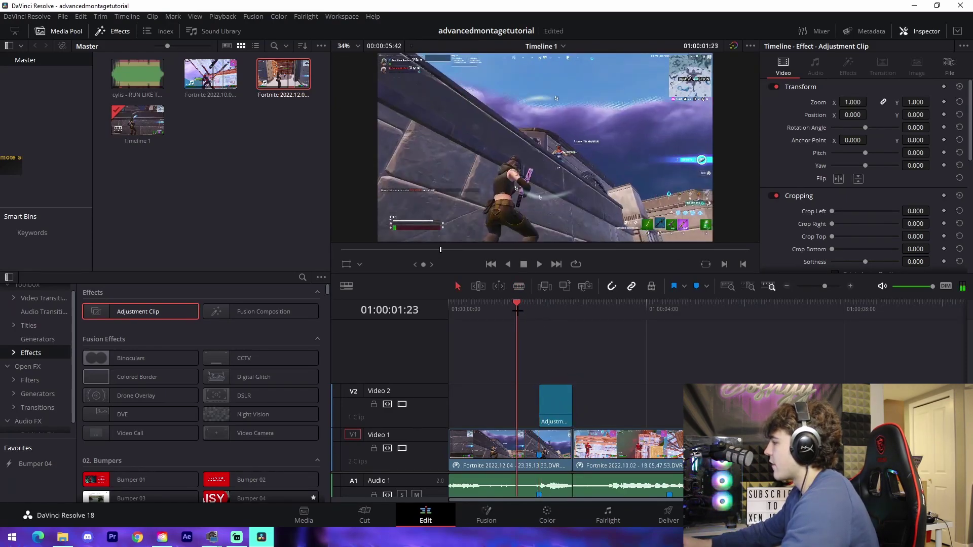
pyautogui.press('space')
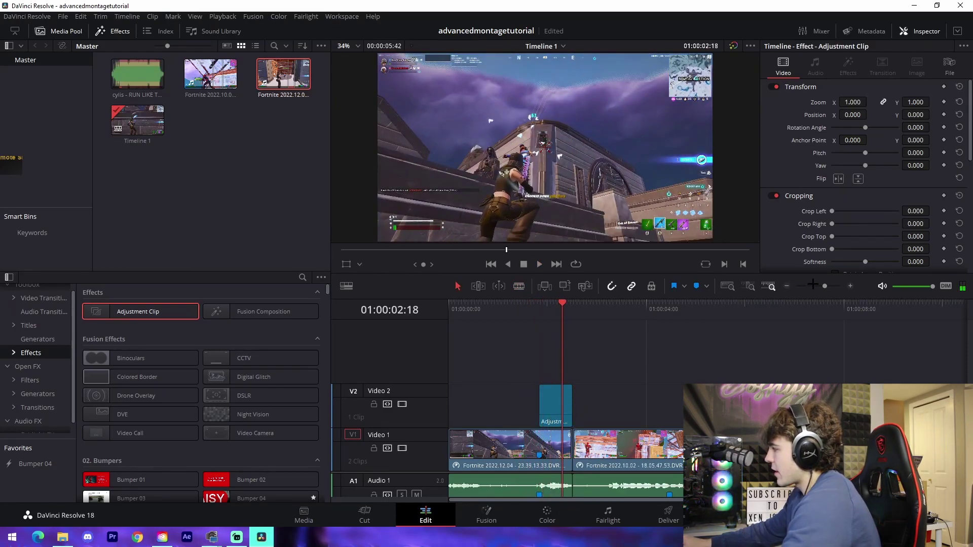
# Step: Return the playhead to the adjustment clip's start at 01:00:01:50 and open the clip in Fusion
pyautogui.click(812, 286)
pyautogui.moveTo(820, 286); pyautogui.dragTo(827, 286)
pyautogui.click(634, 313)
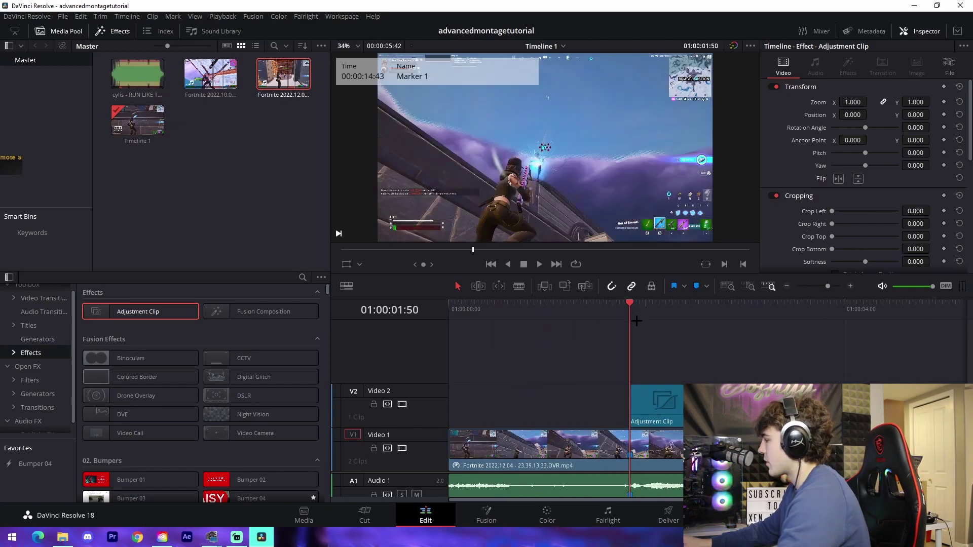
pyautogui.click(488, 518)
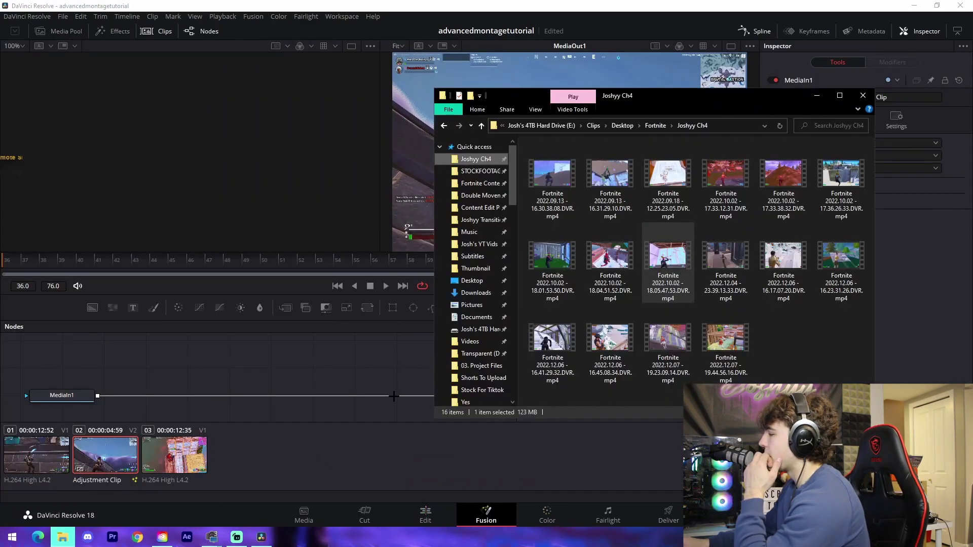
# Step: In File Explorer, open DAVINCI PRESETS > Impact Tutorial > Davinci on drive E: and add the impact preset to the Fusion node graph
pyautogui.click(541, 125)
pyautogui.scroll(-6, 588, 250)
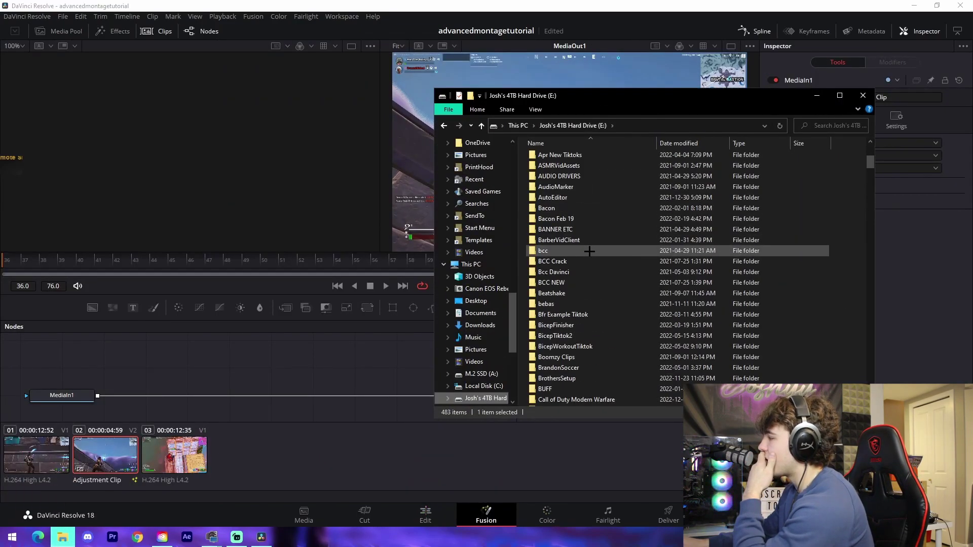
pyautogui.scroll(-7, 591, 252)
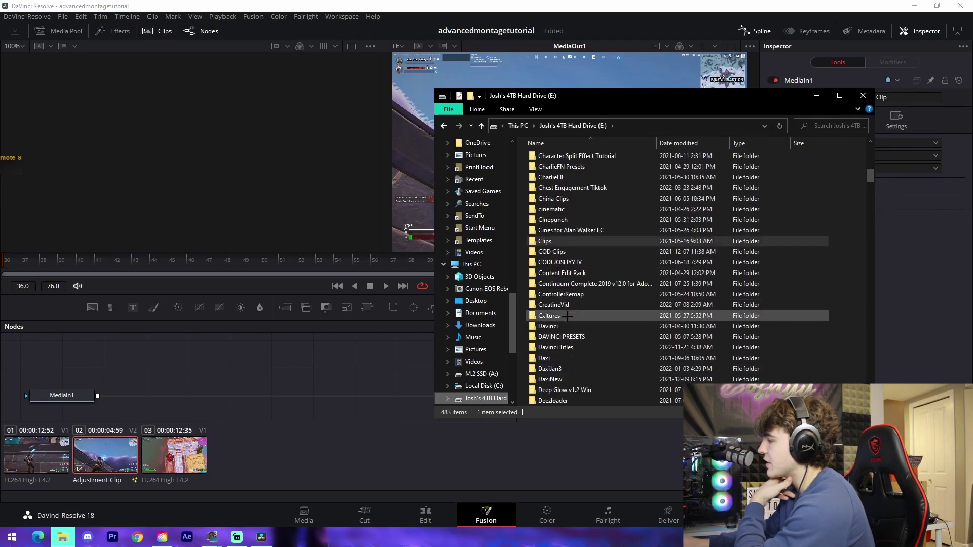
pyautogui.doubleClick(560, 340)
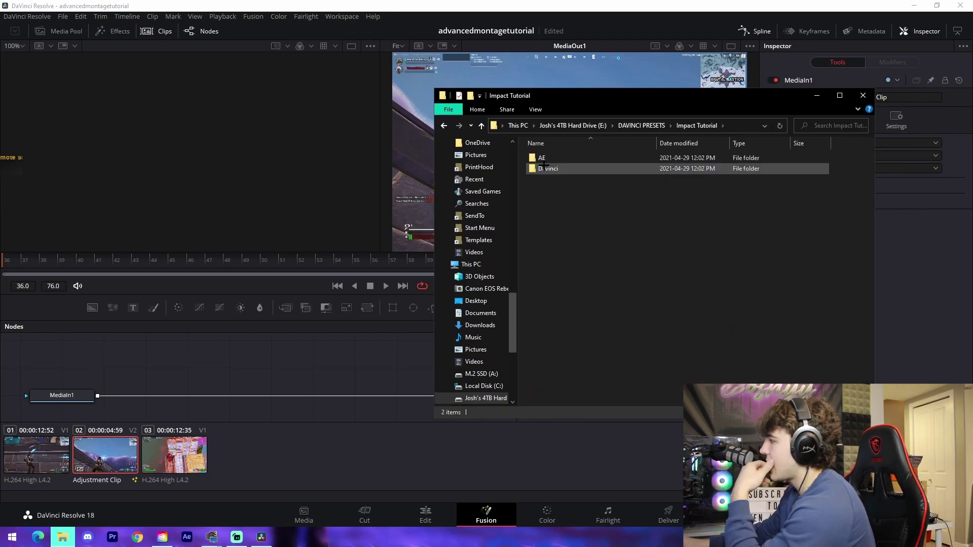
pyautogui.doubleClick(543, 169)
pyautogui.moveTo(575, 197); pyautogui.dragTo(238, 375)
pyautogui.click(566, 202)
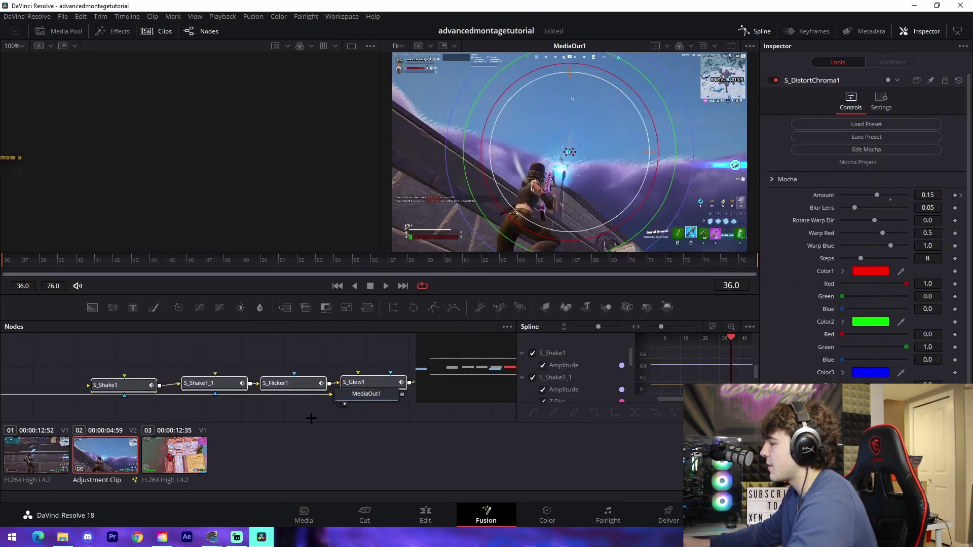
# Step: Place MediaOut1 past the end of the effect chain, then connect MediaIn1 to S_Shake1 and S_DistortChroma1 to MediaOut1
pyautogui.scroll(-2, 311, 419)
pyautogui.moveTo(336, 385); pyautogui.dragTo(437, 391)
pyautogui.click(395, 391)
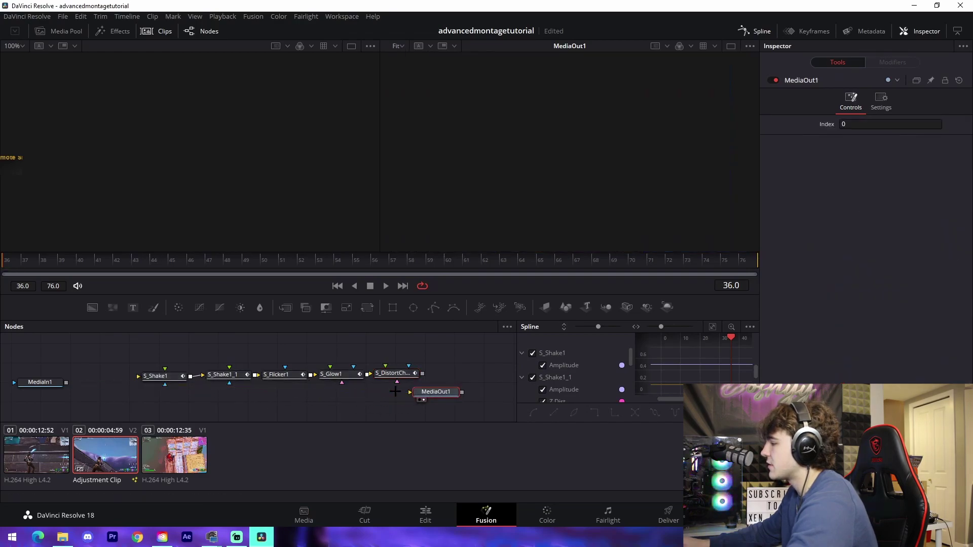
pyautogui.moveTo(66, 382); pyautogui.dragTo(139, 376)
pyautogui.moveTo(425, 403); pyautogui.dragTo(458, 401)
pyautogui.moveTo(422, 373); pyautogui.dragTo(444, 392)
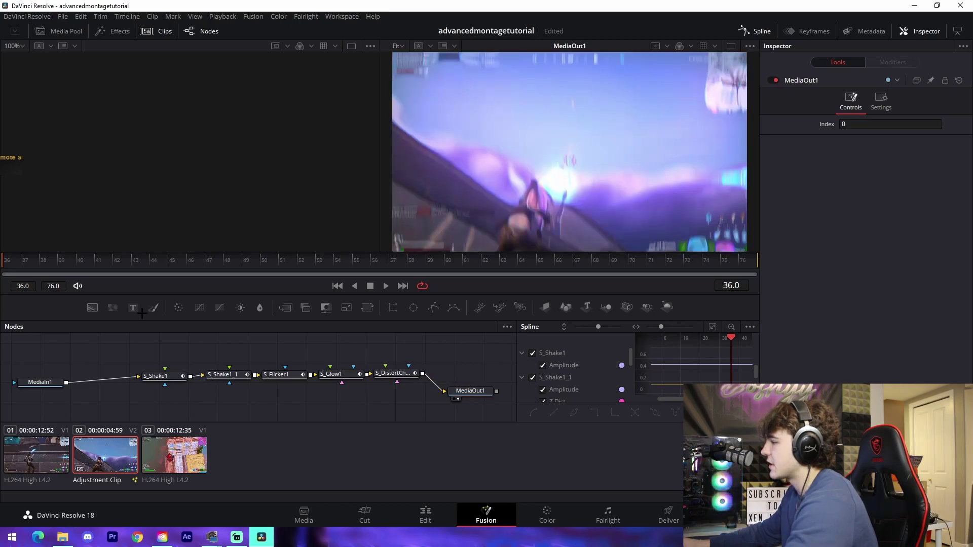
# Step: Show the effect nodes' tracks in the Keyframes editor, fit all keyframes in view and undo the accidental S_Flicker1 keyframe change
pyautogui.click(163, 376)
pyautogui.moveTo(517, 380); pyautogui.dragTo(418, 380)
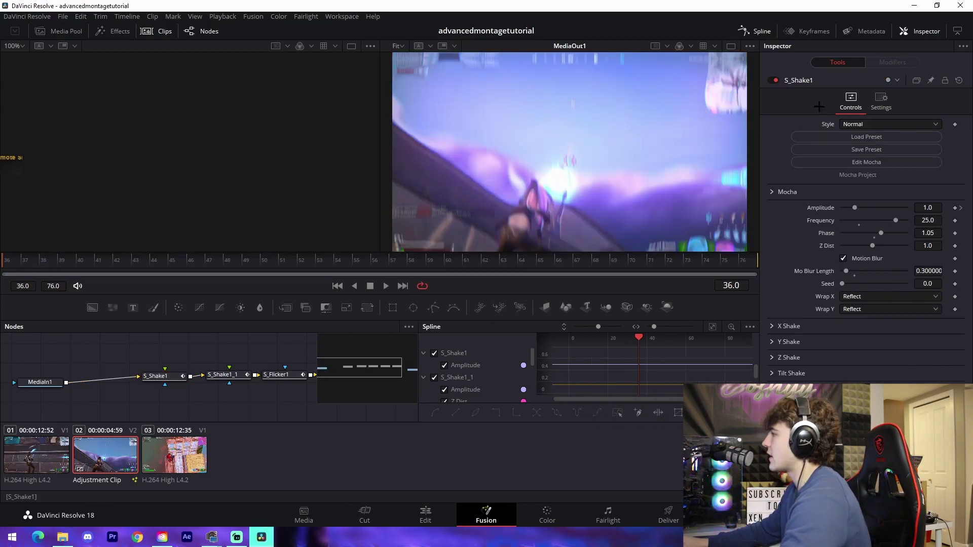
pyautogui.click(805, 31)
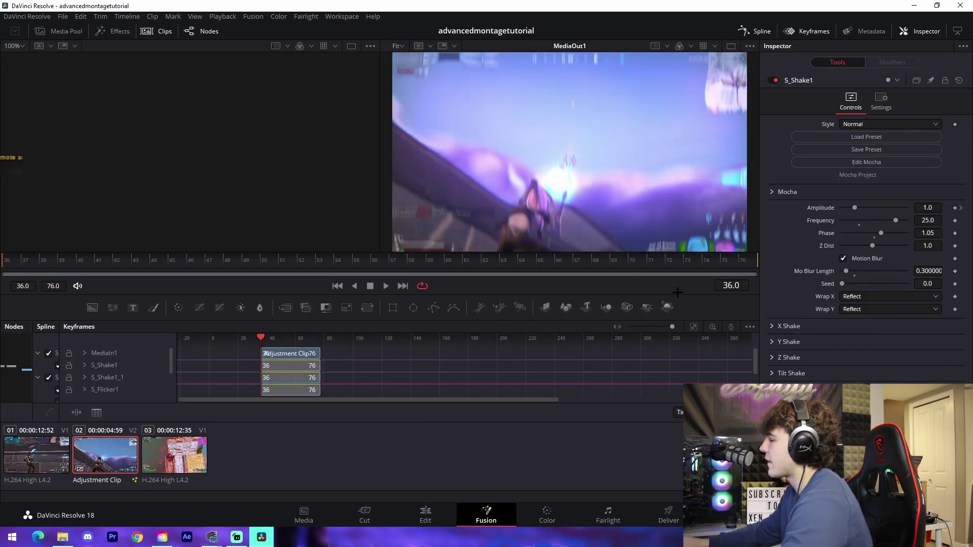
pyautogui.click(695, 327)
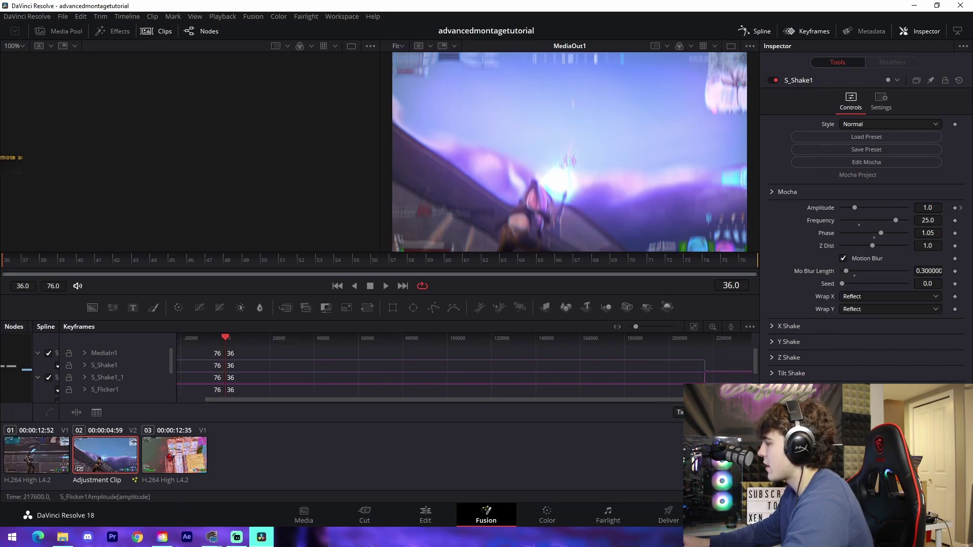
pyautogui.click(685, 388)
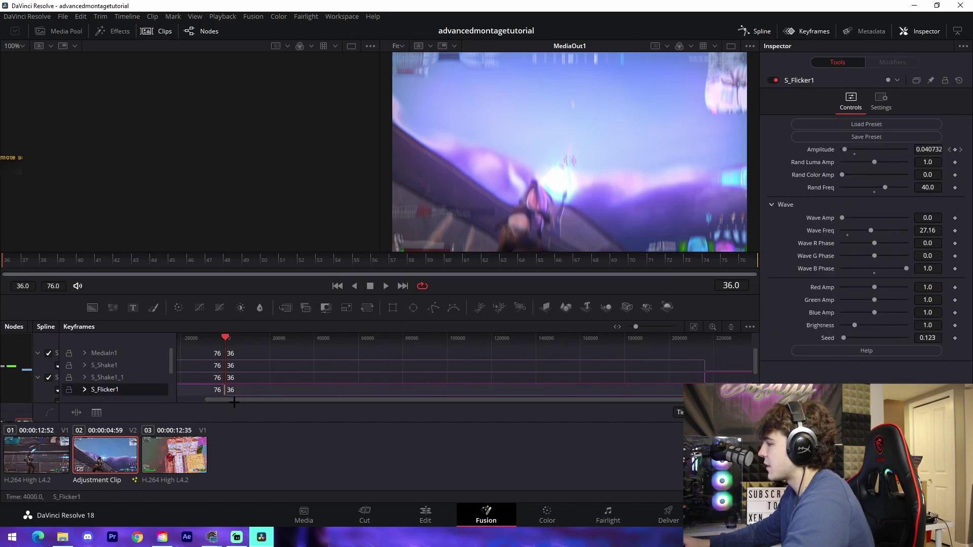
pyautogui.hotkey('ctrl', 'z')
pyautogui.scroll(-2, 119, 369)
pyautogui.scroll(2, 87, 388)
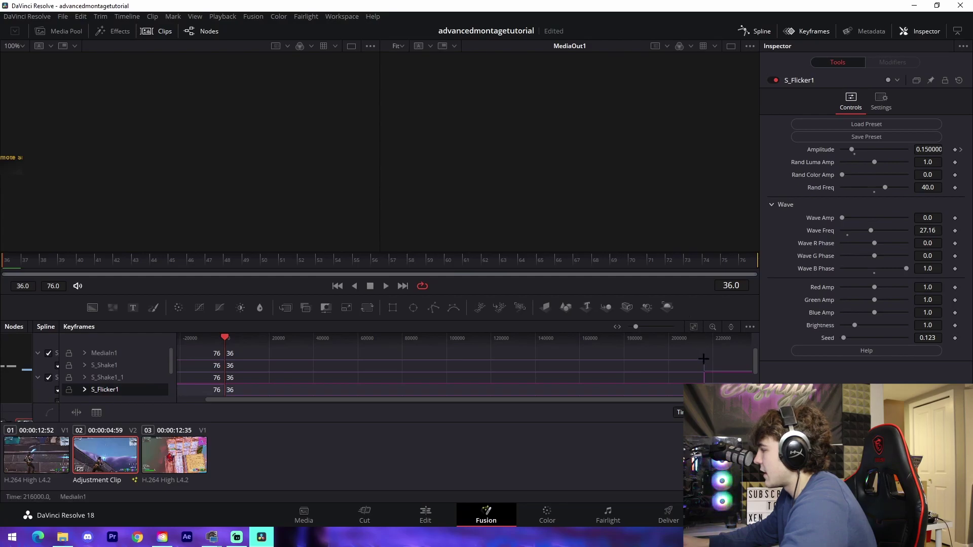
# Step: Move the distant keyframes of S_Shake1, S_Shake1_1 and S_Flicker1 back toward the start of the adjustment clip
pyautogui.moveTo(677, 372); pyautogui.dragTo(235, 375)
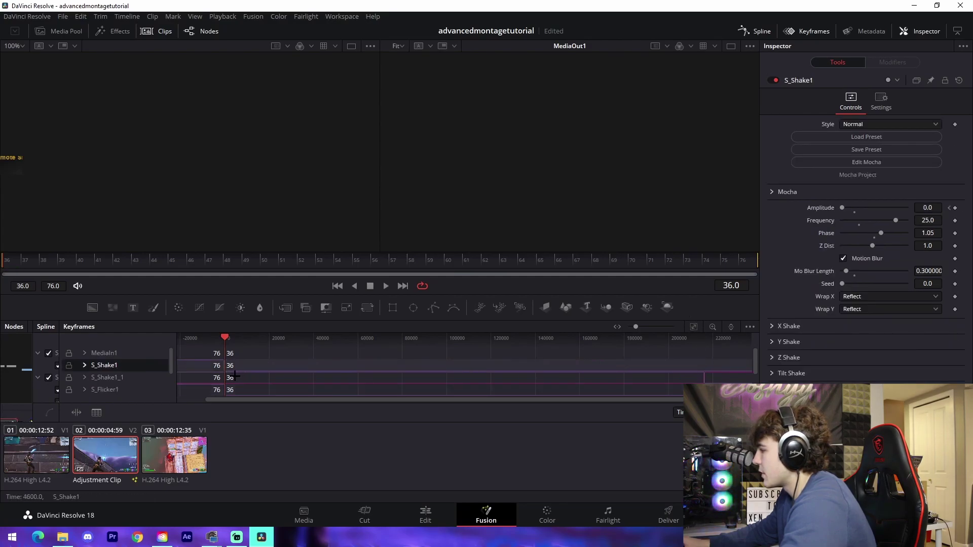
pyautogui.moveTo(544, 372); pyautogui.dragTo(226, 378)
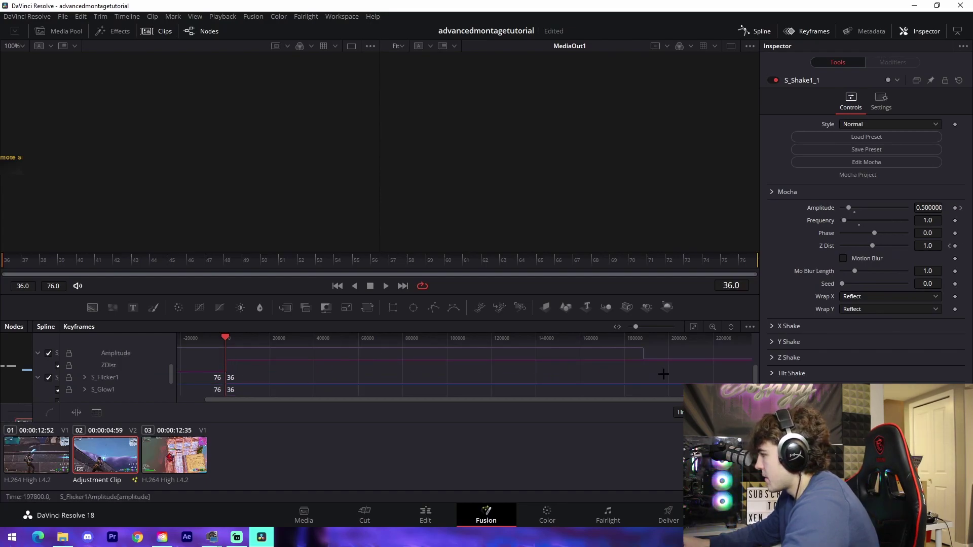
pyautogui.moveTo(638, 357); pyautogui.dragTo(225, 373)
# Step: Expand S_Glow1, bring the remaining distant keyframes back near the adjustment clip and fit the keyframe range in view
pyautogui.scroll(-1, 102, 377)
pyautogui.click(84, 378)
pyautogui.scroll(-1, 101, 378)
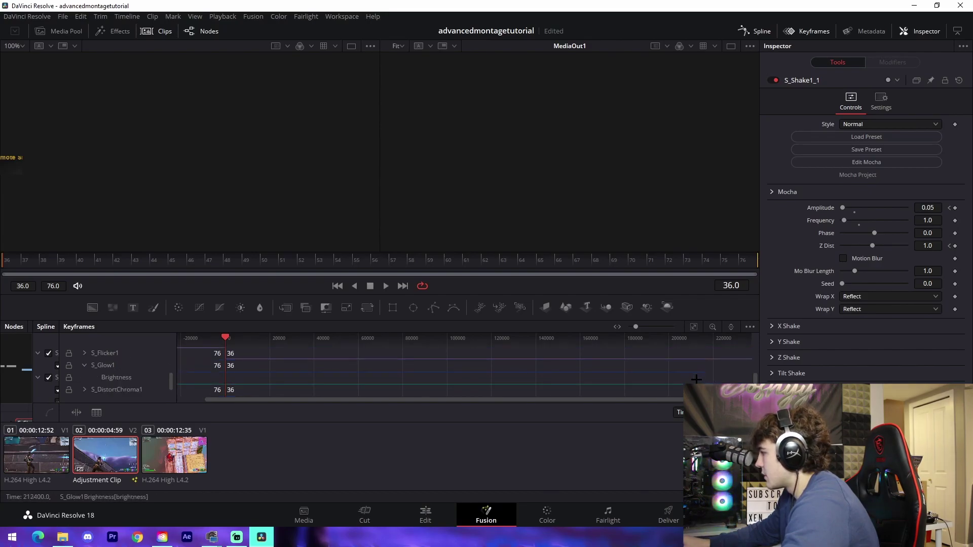
pyautogui.scroll(-1, 173, 391)
pyautogui.moveTo(704, 390); pyautogui.dragTo(226, 391)
pyautogui.click(693, 327)
pyautogui.scroll(5, 608, 380)
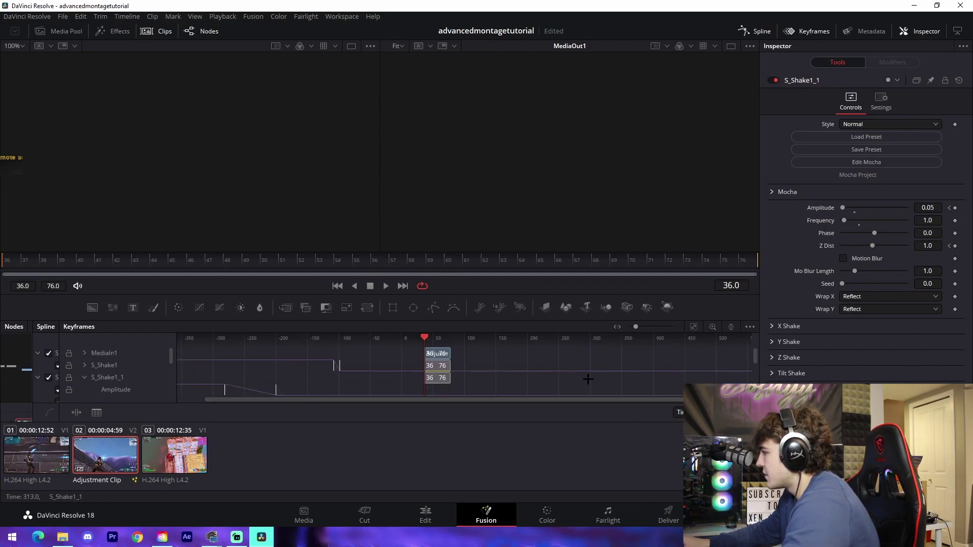
# Step: Expand S_Shake1 and move its Amplitude keyframes to begin at the adjustment clip's start, frame 36
pyautogui.click(323, 363)
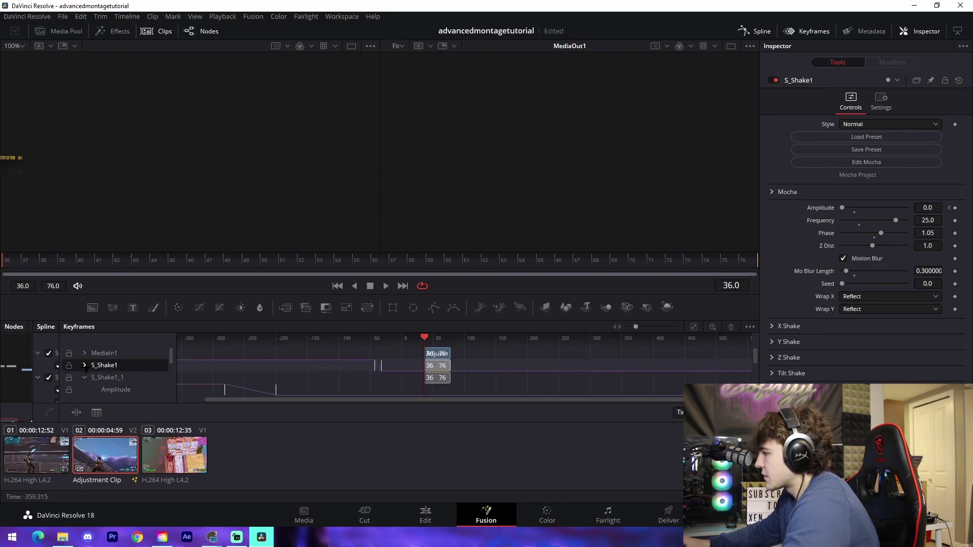
pyautogui.click(84, 365)
pyautogui.moveTo(376, 377); pyautogui.dragTo(431, 383)
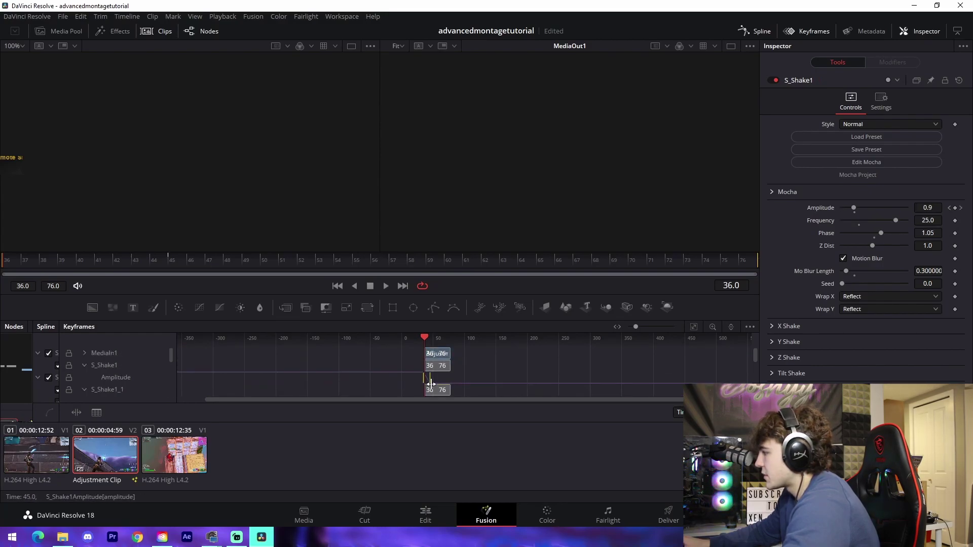
pyautogui.scroll(-1, 448, 381)
pyautogui.scroll(1, 434, 348)
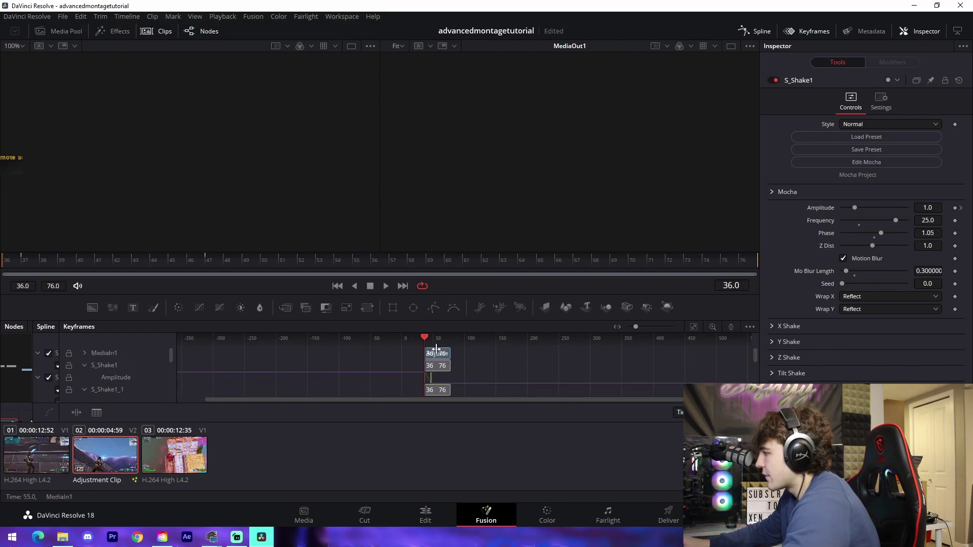
# Step: Align the Amplitude and ZDist keyframes of S_Shake1_1 to span the adjustment clip, from frame 36 to about 76
pyautogui.scroll(-3, 398, 374)
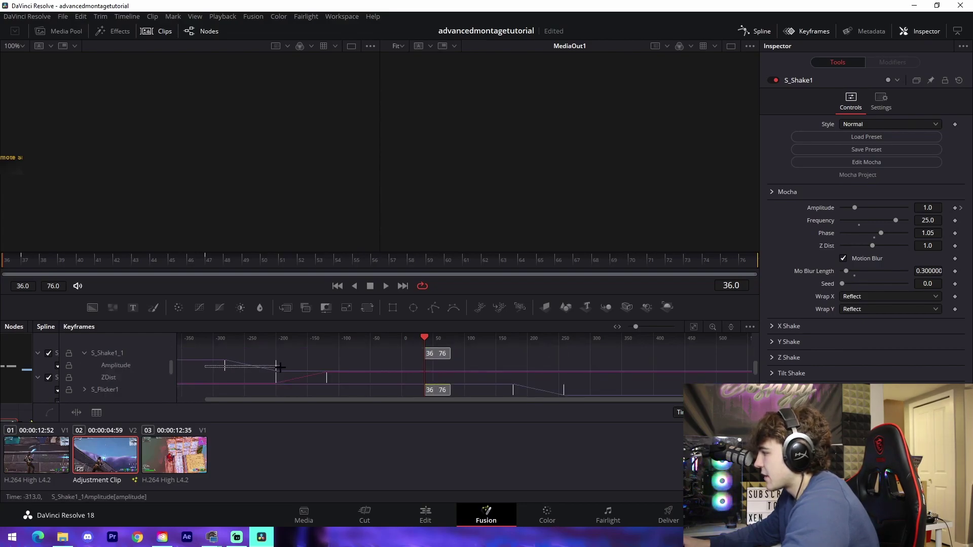
pyautogui.moveTo(280, 364); pyautogui.dragTo(470, 382)
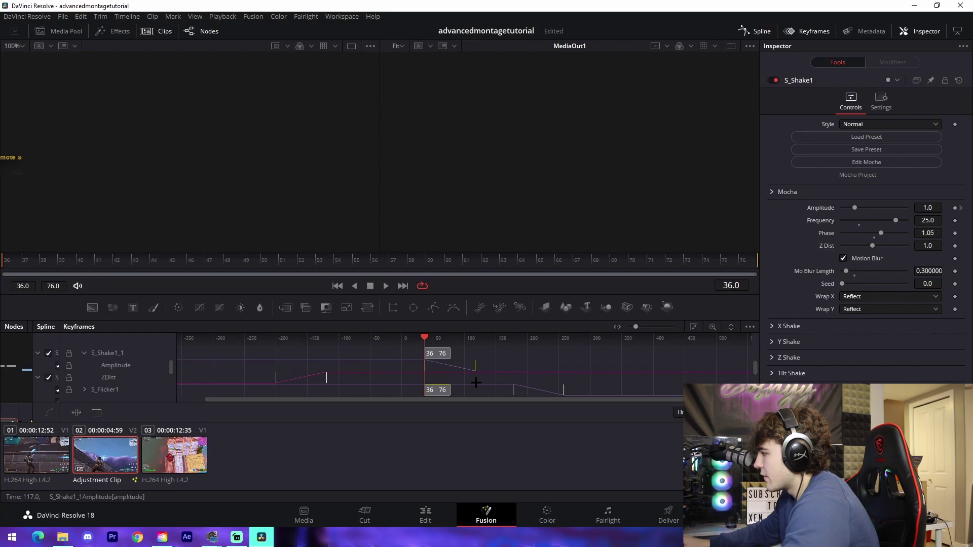
pyautogui.click(487, 370)
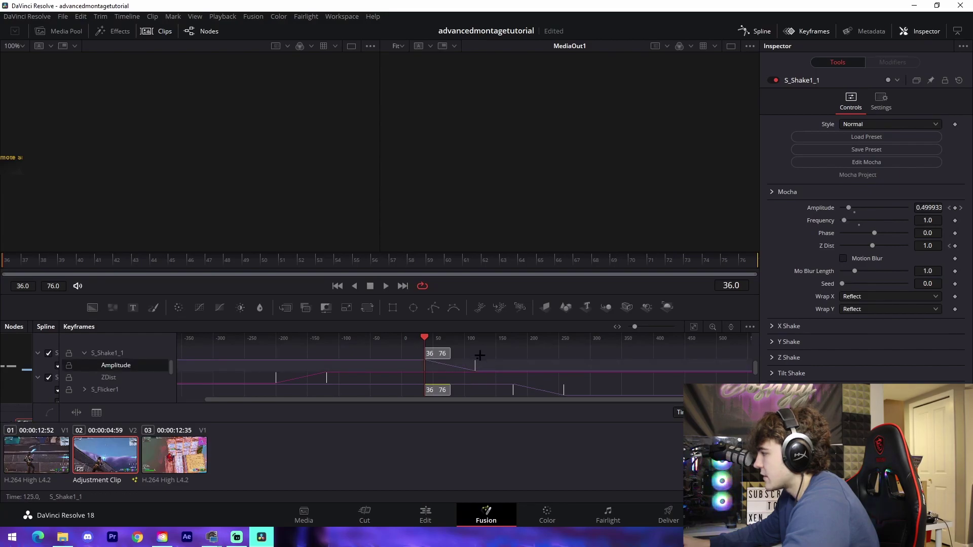
pyautogui.click(475, 366)
pyautogui.moveTo(475, 366); pyautogui.dragTo(453, 372)
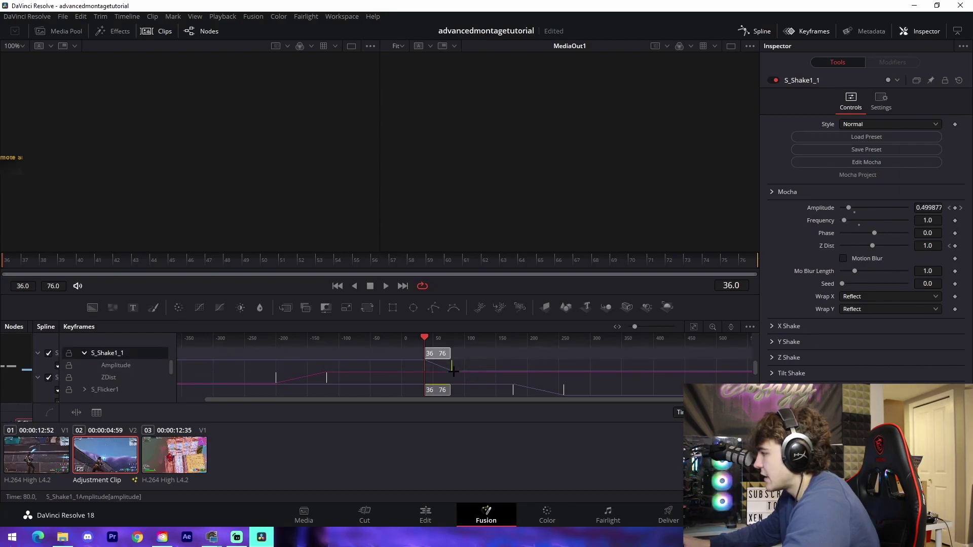
pyautogui.scroll(-1, 463, 376)
pyautogui.scroll(1, 279, 374)
pyautogui.moveTo(268, 374); pyautogui.dragTo(469, 389)
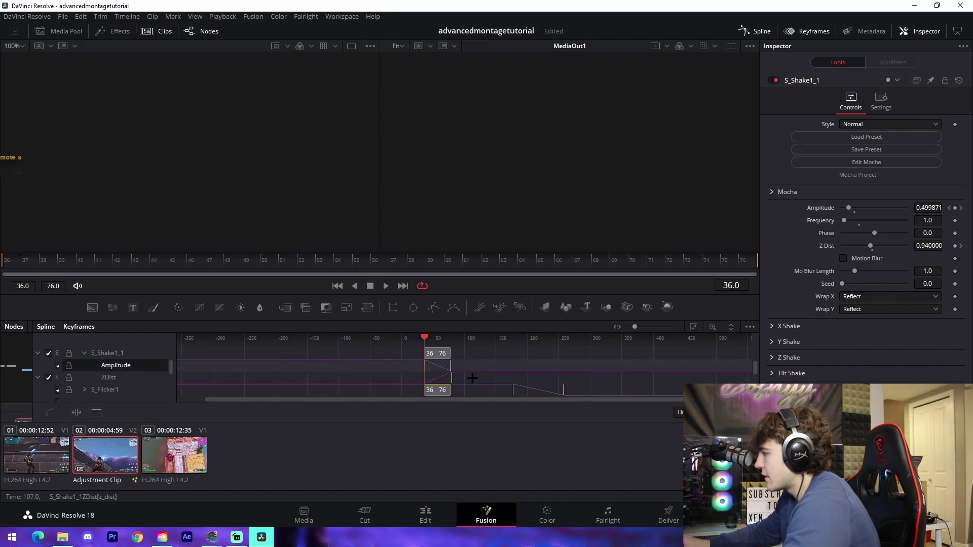
# Step: Move the S_Flicker1 Amplitude keyframes to start at frame 36, shorten their span to about the clip's end and collapse the track
pyautogui.scroll(-3, 86, 355)
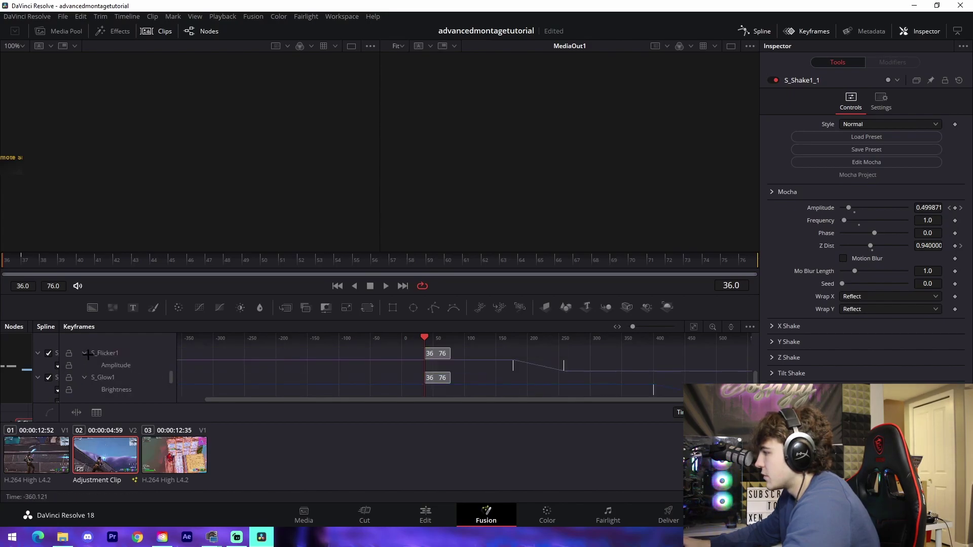
pyautogui.moveTo(564, 371); pyautogui.dragTo(458, 371)
pyautogui.click(475, 364)
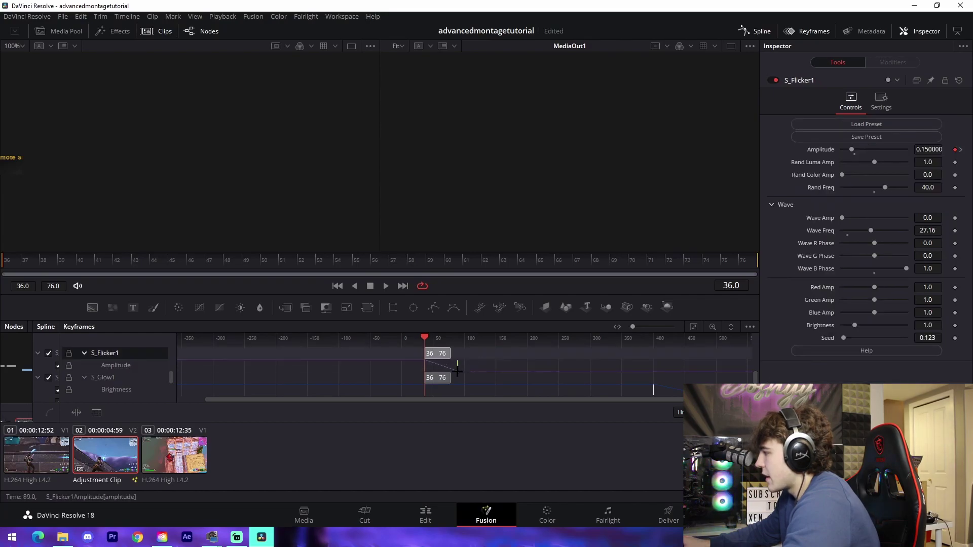
pyautogui.click(84, 352)
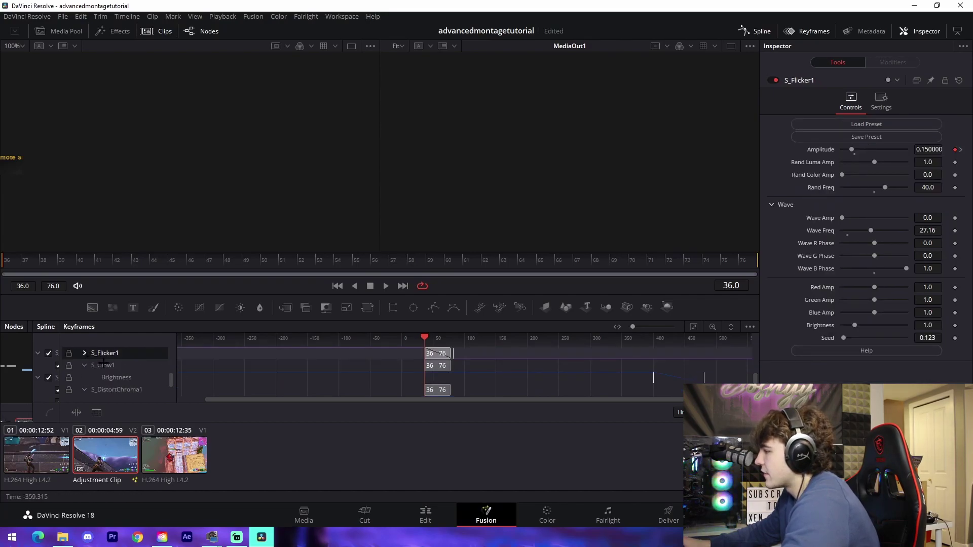
pyautogui.click(84, 353)
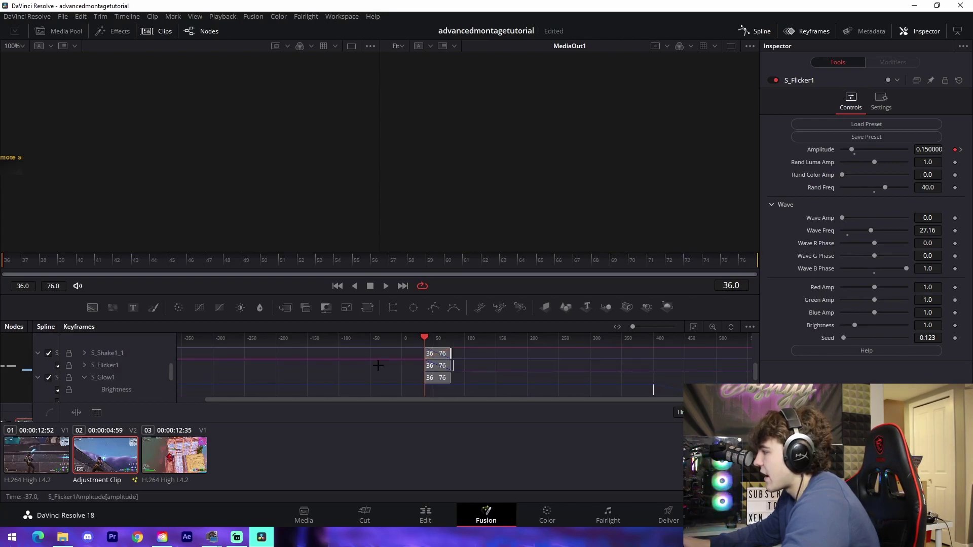
# Step: Move the S_Glow1 Brightness keyframes and the S_DistortChroma1 Amount keyframes to start at frame 36
pyautogui.moveTo(604, 384); pyautogui.dragTo(713, 368)
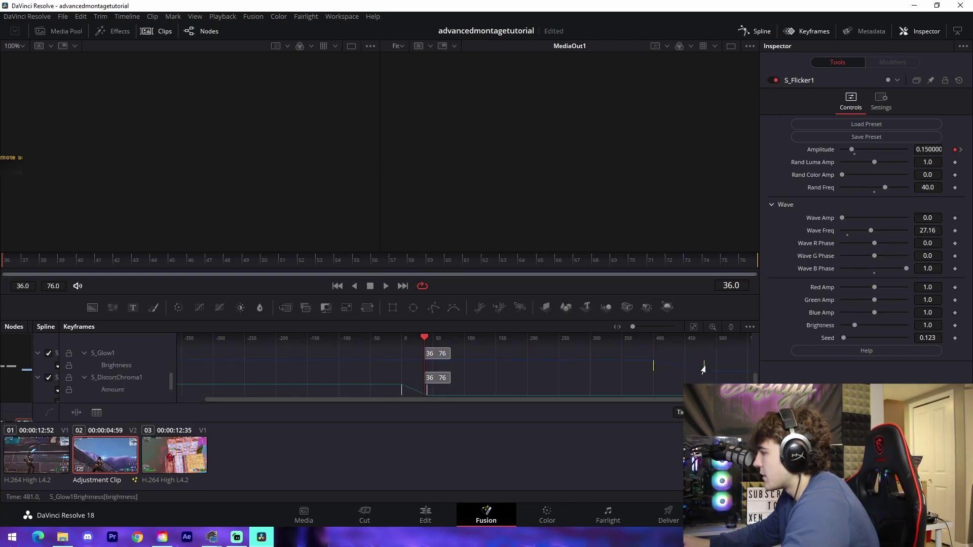
pyautogui.click(473, 366)
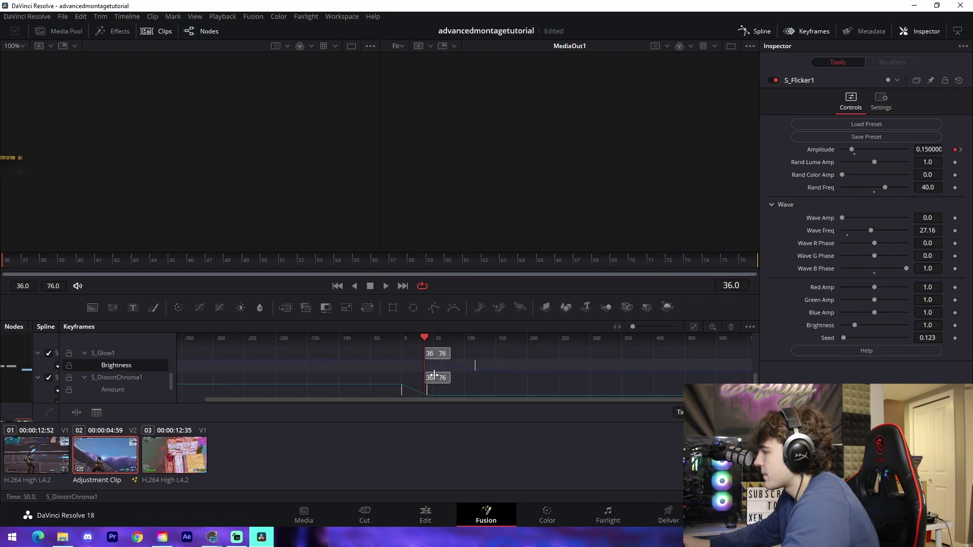
pyautogui.moveTo(378, 390); pyautogui.dragTo(437, 391)
pyautogui.moveTo(427, 391); pyautogui.dragTo(451, 393)
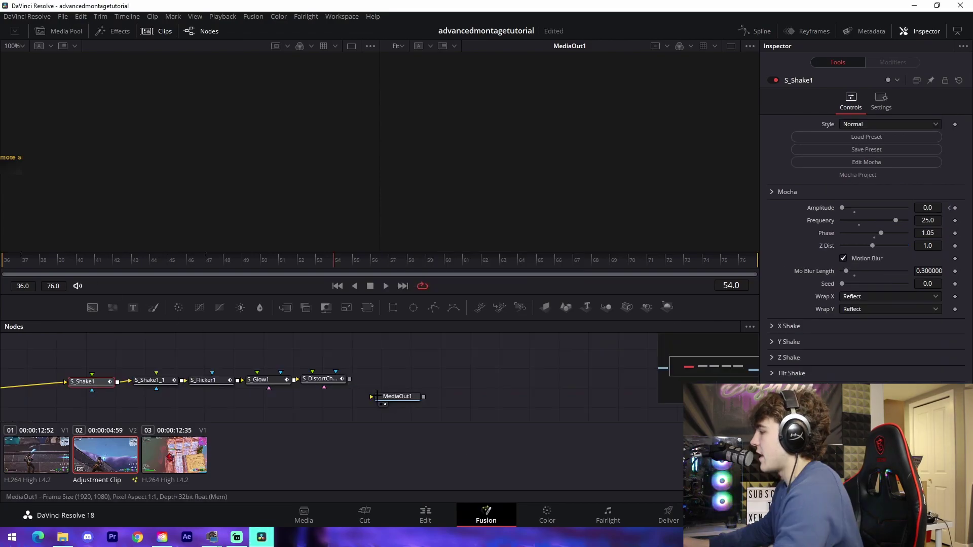
# Step: Reconnect S_DistortChroma1 to MediaOut1 and play back the impact effect from frame 36
pyautogui.moveTo(397, 397); pyautogui.dragTo(410, 364)
pyautogui.moveTo(350, 379); pyautogui.dragTo(384, 366)
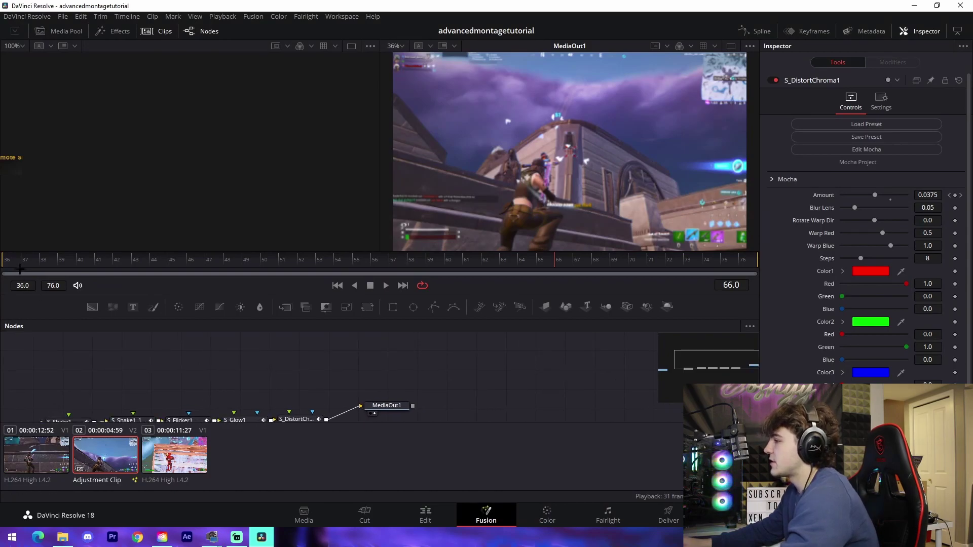
pyautogui.click(7, 262)
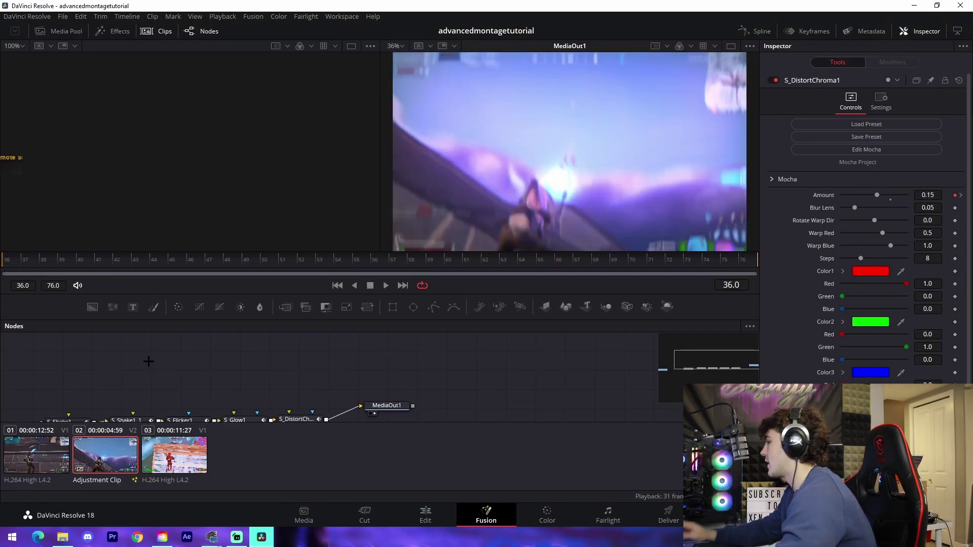
pyautogui.press('space')
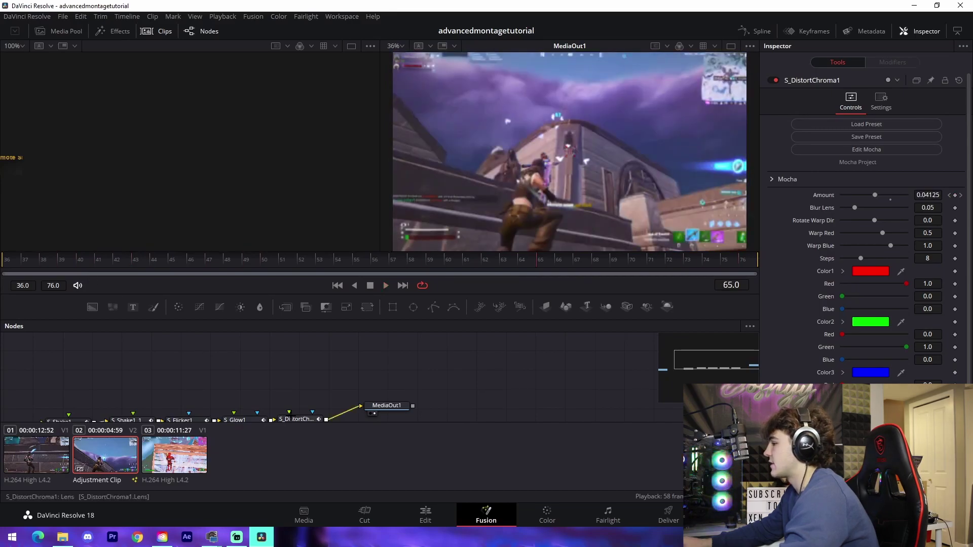
# Step: On the Edit page, duplicate the adjustment clip over the end of the second gameplay clip and put the playhead at its start, 01:00:04:28
pyautogui.click(417, 524)
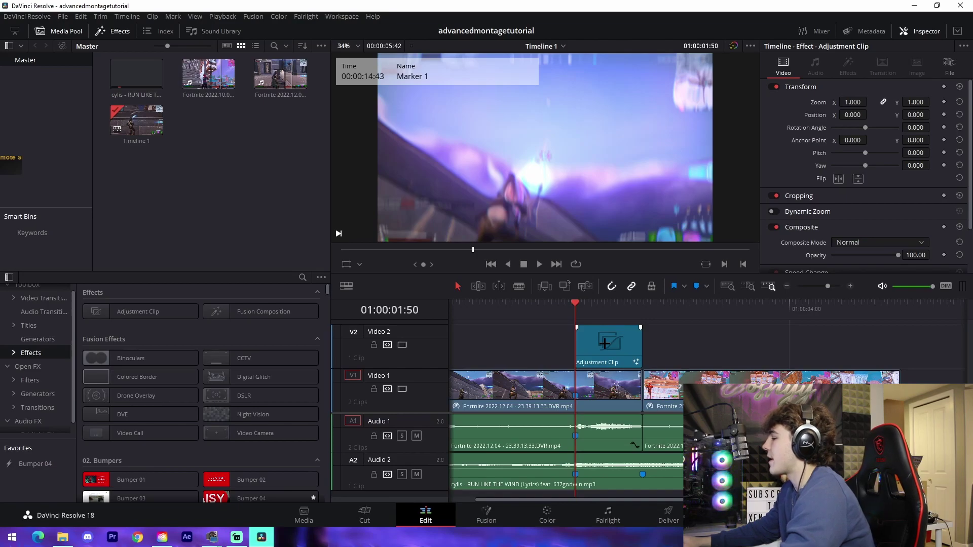
pyautogui.keyDown('alt'); pyautogui.moveTo(605, 348); pyautogui.dragTo(868, 343); pyautogui.keyUp('alt')
pyautogui.press('space')
pyautogui.click(833, 314)
pyautogui.moveTo(832, 314)
pyautogui.mouseDown()
pyautogui.moveTo(845, 338)
pyautogui.moveTo(854, 334)
pyautogui.moveTo(574, 307)
pyautogui.moveTo(834, 307)
pyautogui.mouseUp()
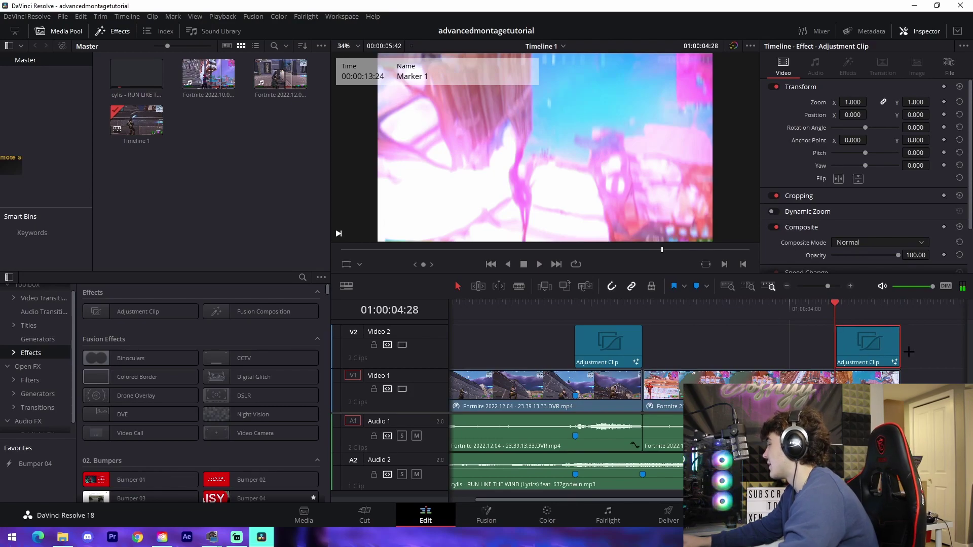
# Step: Open the duplicated adjustment clip in Fusion and delete its S_Glow1 node
pyautogui.click(496, 515)
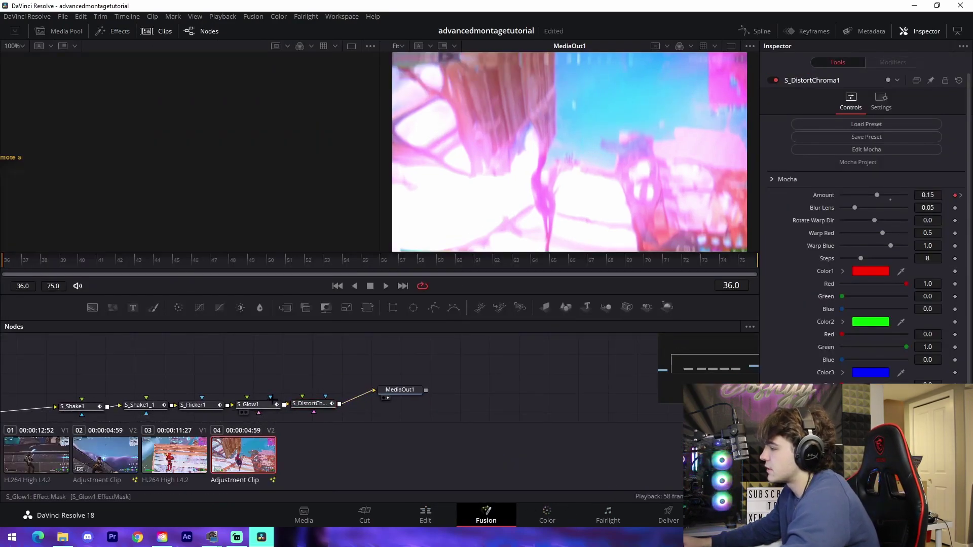
pyautogui.click(266, 404)
pyautogui.press('Delete')
# Step: Return to the Edit page and review the duplicated impact effect in the timeline
pyautogui.click(425, 515)
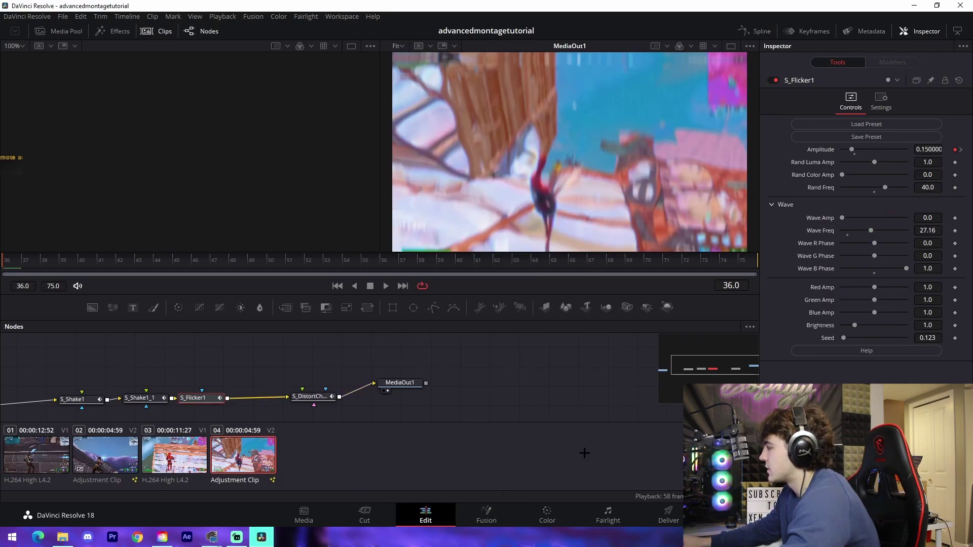
pyautogui.press('space')
pyautogui.moveTo(839, 310); pyautogui.dragTo(867, 312)
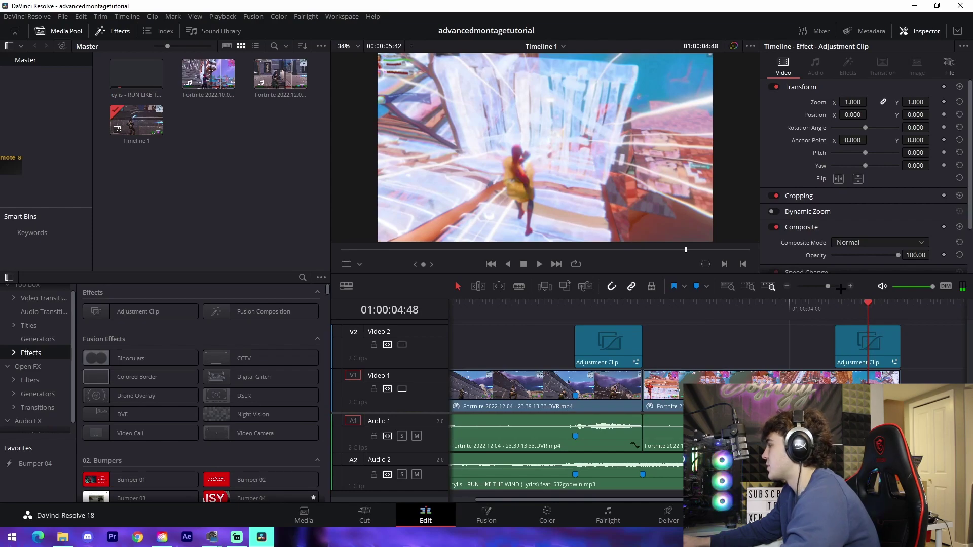
pyautogui.hscroll(3, 544, 332)
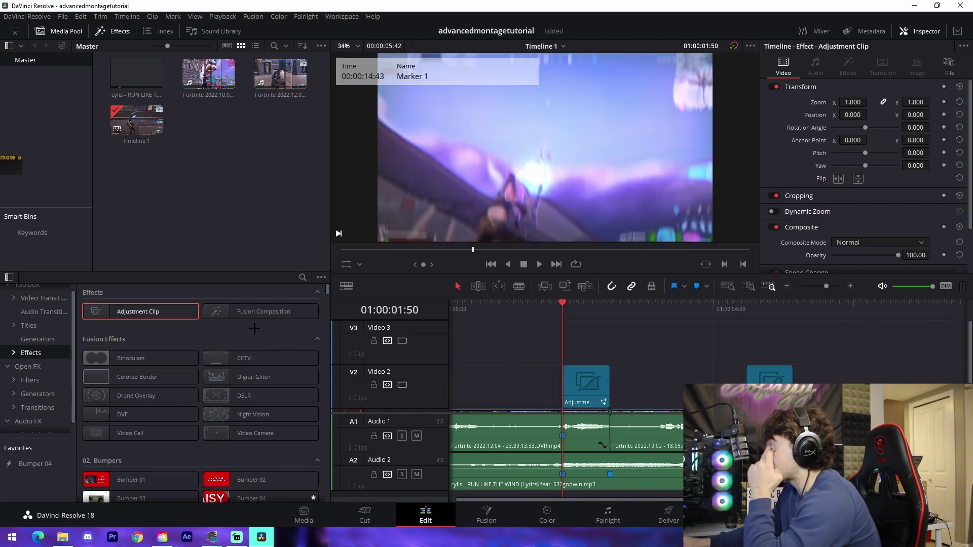
# Step: Add short adjustment clips on Video 3 leading up to each impact clip, trimming the first to end at 01:00:01:50
pyautogui.moveTo(135, 311); pyautogui.dragTo(518, 344)
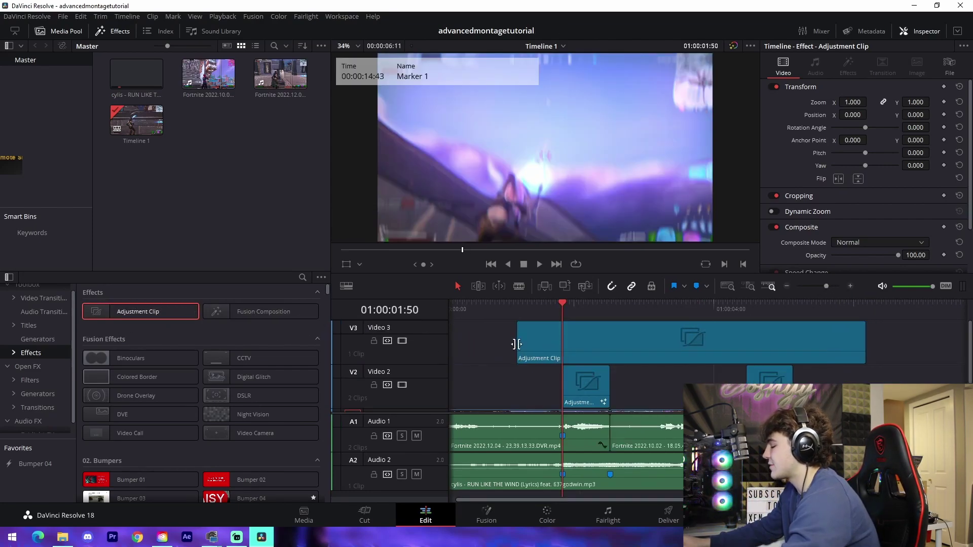
pyautogui.press('b')
pyautogui.click(564, 349)
pyautogui.press('a')
pyautogui.click(599, 346)
pyautogui.press('BackSpace')
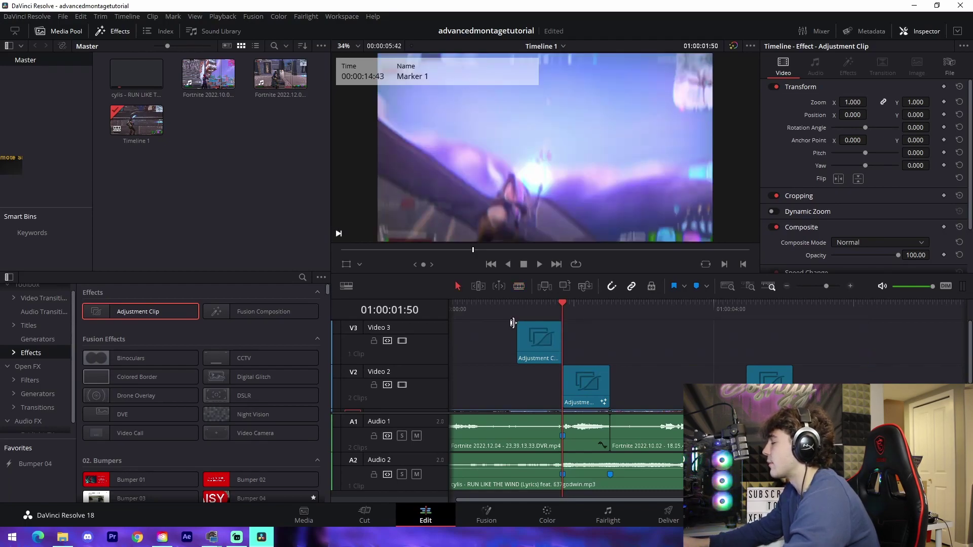
pyautogui.moveTo(154, 317); pyautogui.dragTo(759, 346)
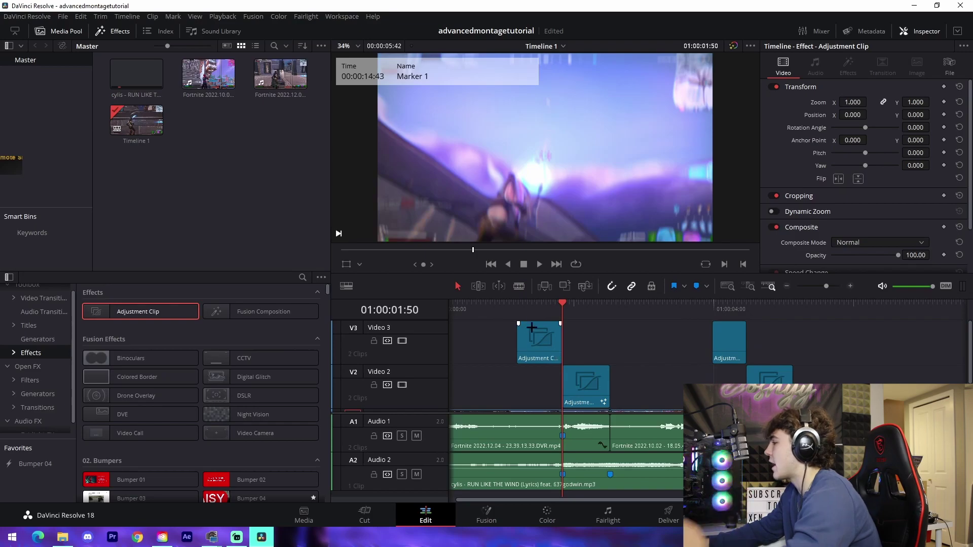
# Step: Open the first buildup clip in Fusion, import JoshyyWarpShakeBuildup.setting and wire S_Shake1 and BCCBulge1 between MediaIn1 and MediaOut1
pyautogui.click(536, 340)
pyautogui.click(487, 512)
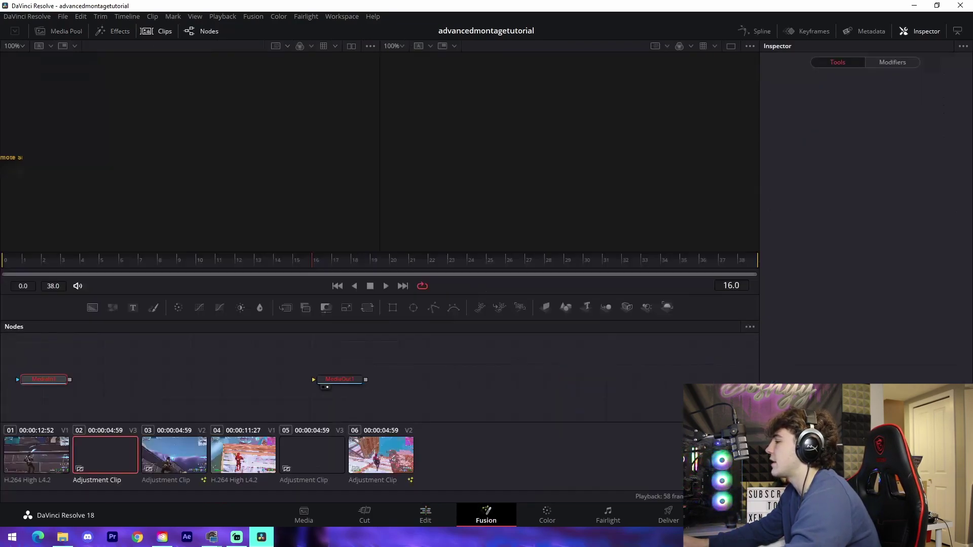
pyautogui.click(63, 536)
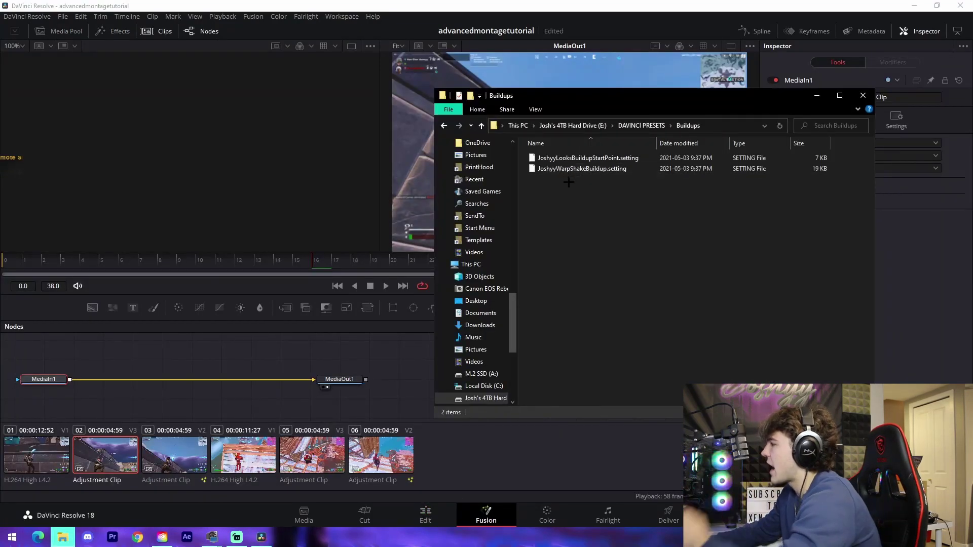
pyautogui.moveTo(577, 168); pyautogui.dragTo(240, 358)
pyautogui.click(176, 357)
pyautogui.moveTo(107, 357); pyautogui.dragTo(190, 367)
pyautogui.moveTo(302, 380); pyautogui.dragTo(152, 363)
pyautogui.moveTo(310, 380); pyautogui.dragTo(314, 379)
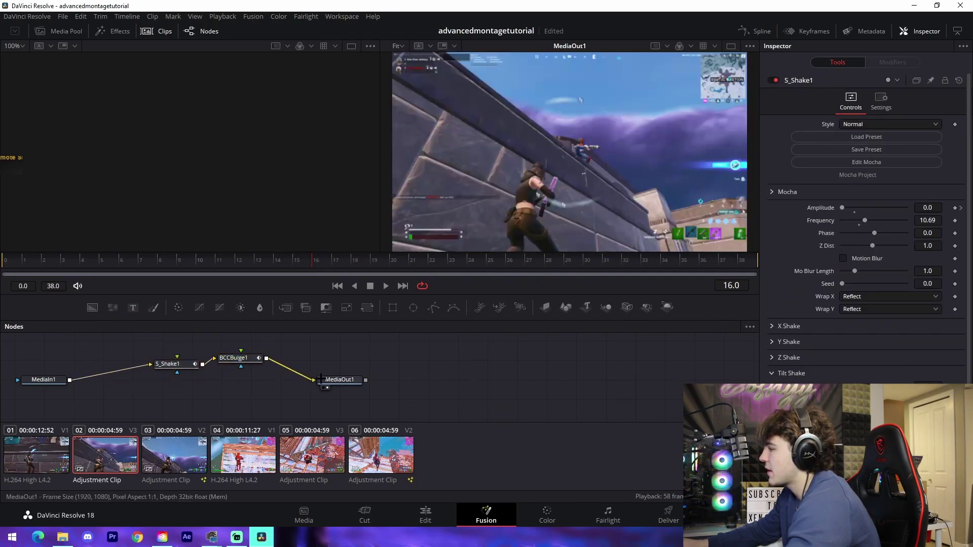
# Step: Shift the S_Shake1 Amplitude and BCCBulge1 Height, Perspective and Radius keyframes so that they start at frame 0
pyautogui.click(808, 31)
pyautogui.click(692, 327)
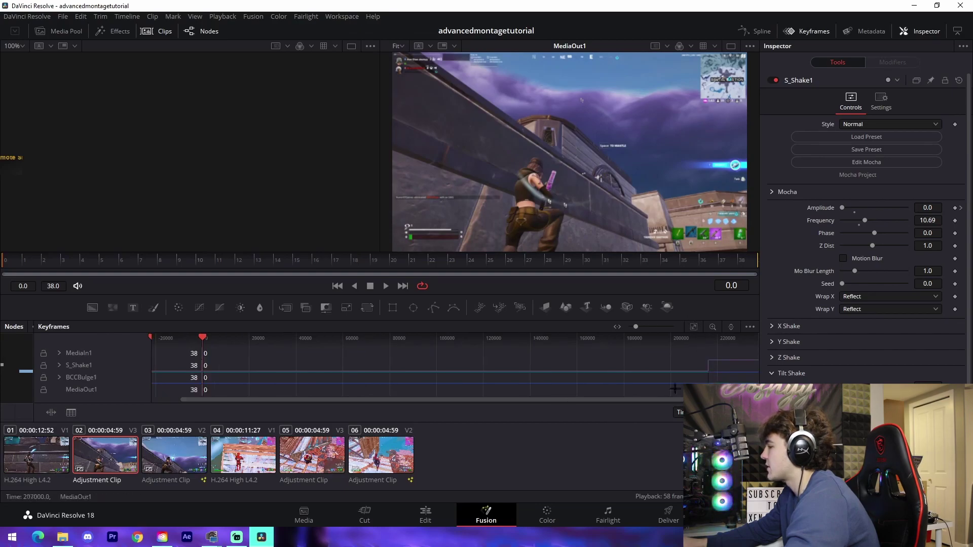
pyautogui.click(59, 365)
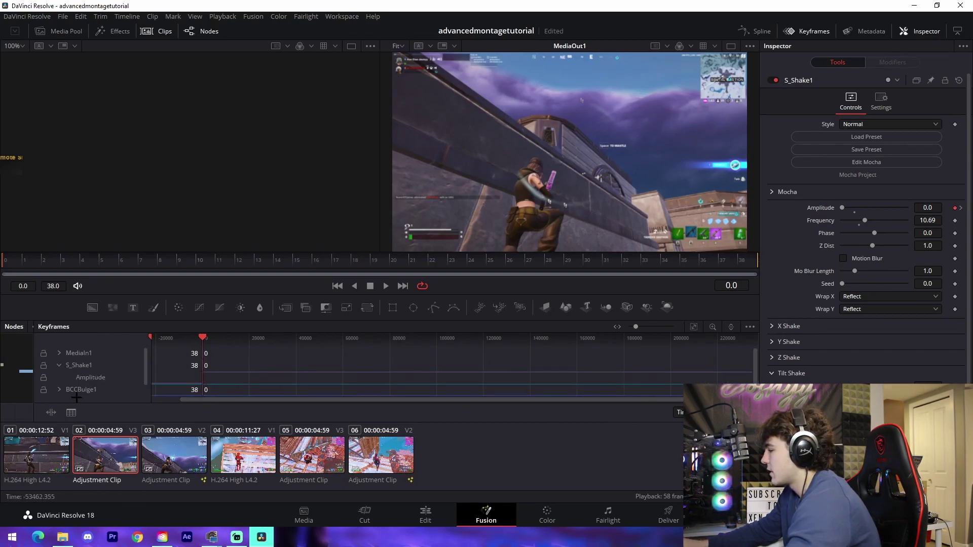
pyautogui.click(60, 389)
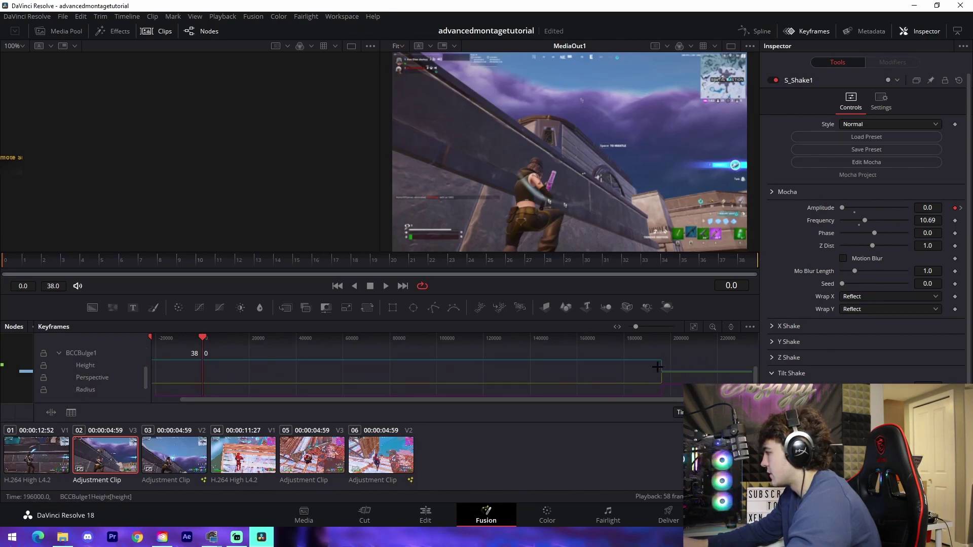
pyautogui.moveTo(664, 367); pyautogui.dragTo(202, 373)
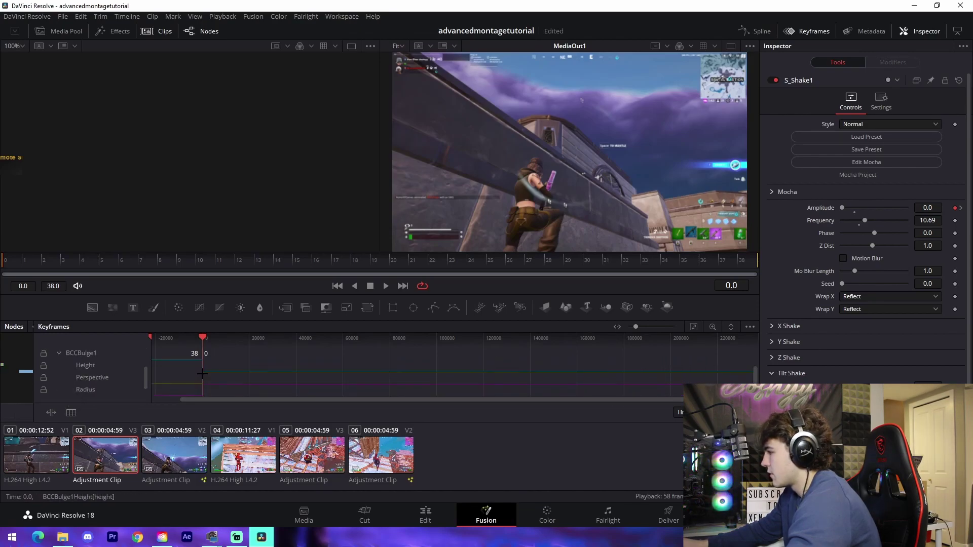
pyautogui.click(694, 326)
pyautogui.scroll(-3, 591, 376)
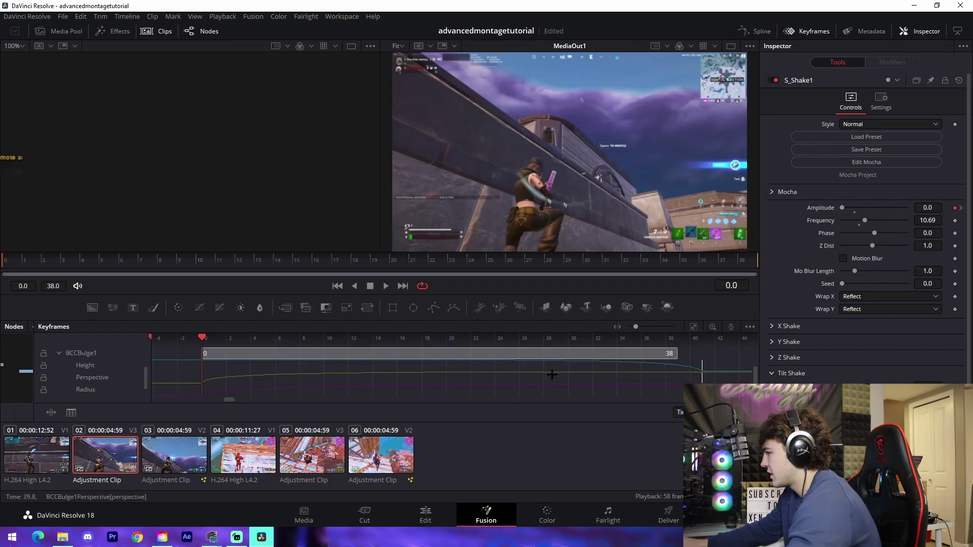
# Step: Play back the warp-shake buildup in Fusion and review it leading into the first impact on the Edit page
pyautogui.press('space')
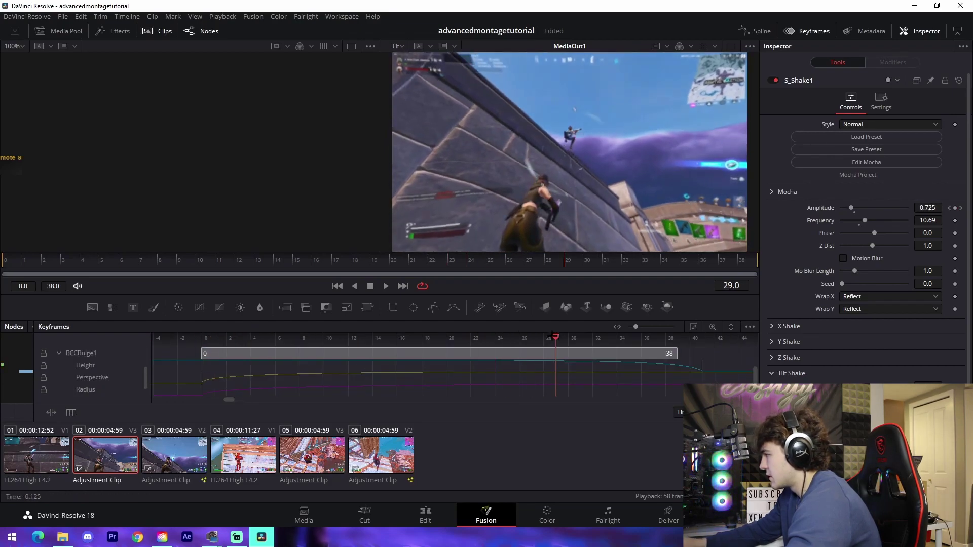
pyautogui.click(424, 517)
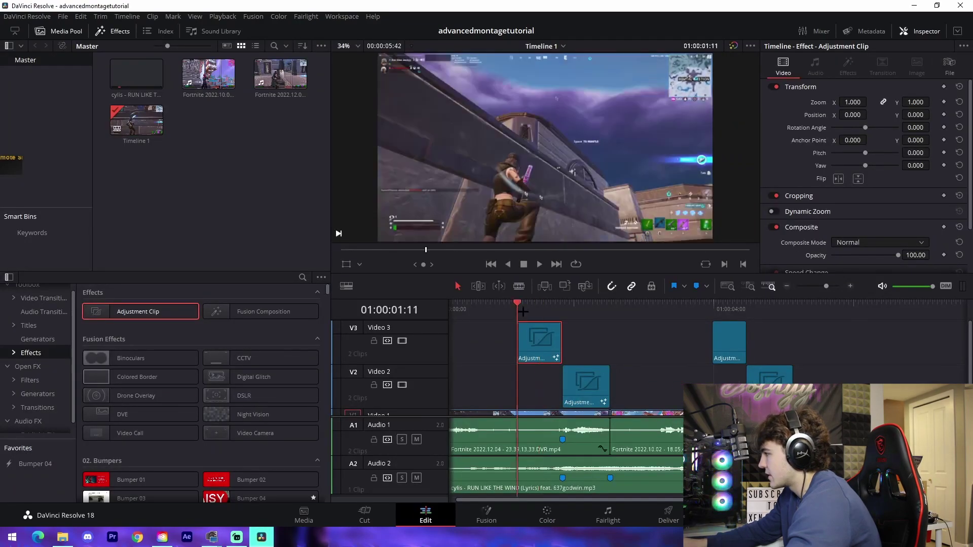
pyautogui.click(226, 17)
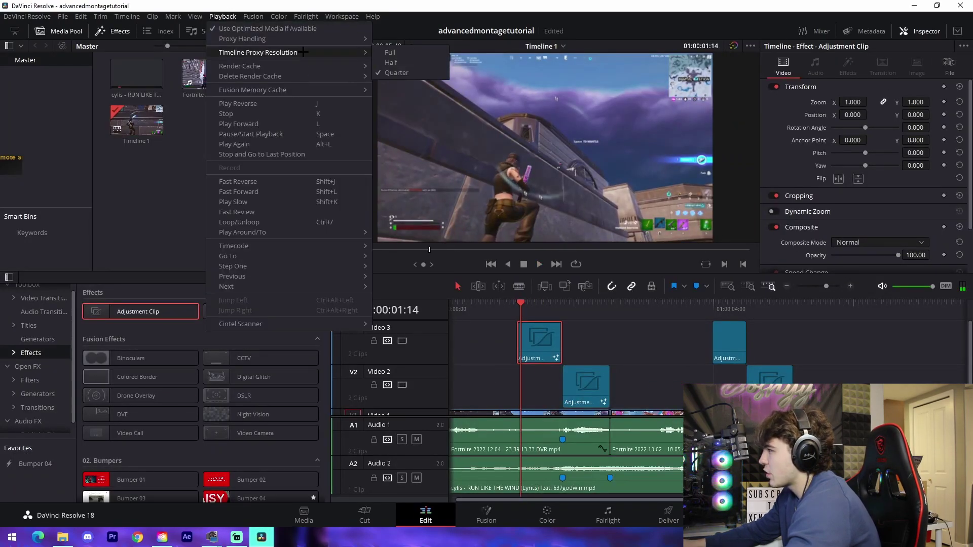
pyautogui.click(573, 337)
pyautogui.moveTo(520, 303); pyautogui.dragTo(537, 301)
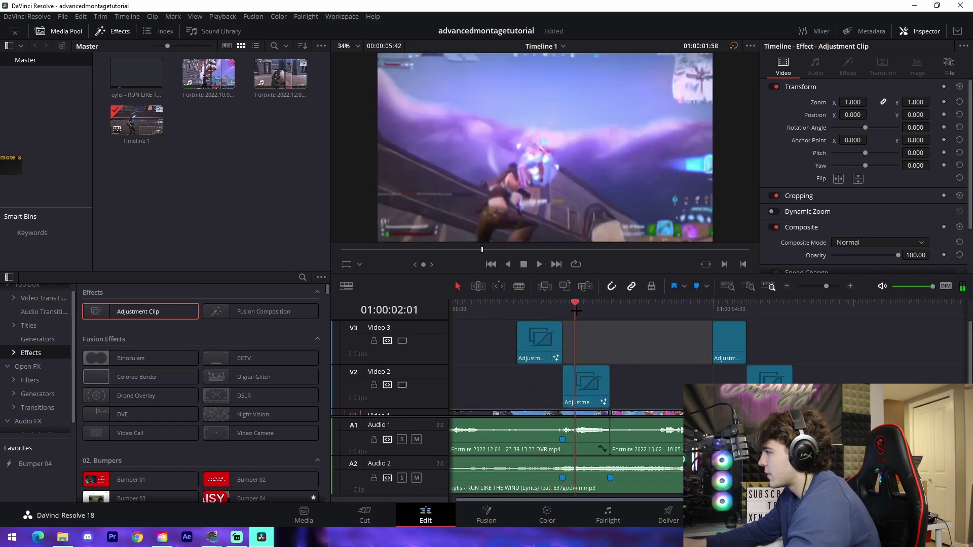
pyautogui.click(518, 308)
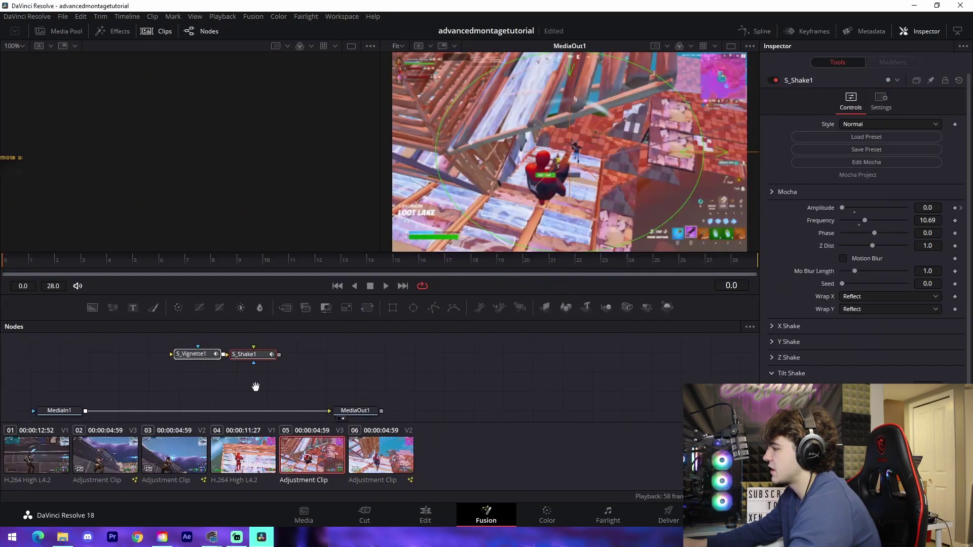
# Step: In the second buildup clip's Fusion composition, wire S_Vignette1 and S_Shake1 between MediaIn1 and MediaOut1
pyautogui.click(303, 389)
pyautogui.moveTo(328, 410); pyautogui.dragTo(168, 379)
pyautogui.moveTo(275, 378); pyautogui.dragTo(330, 410)
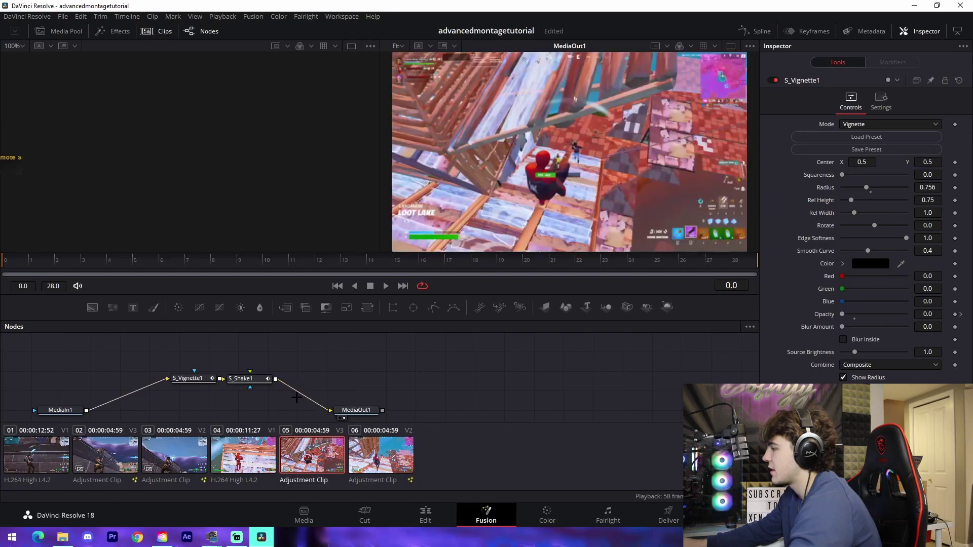
# Step: Move the S_Vignette1 Opacity and S_Shake1 Amplitude keyframes so that they span frames 0 to 28
pyautogui.click(788, 31)
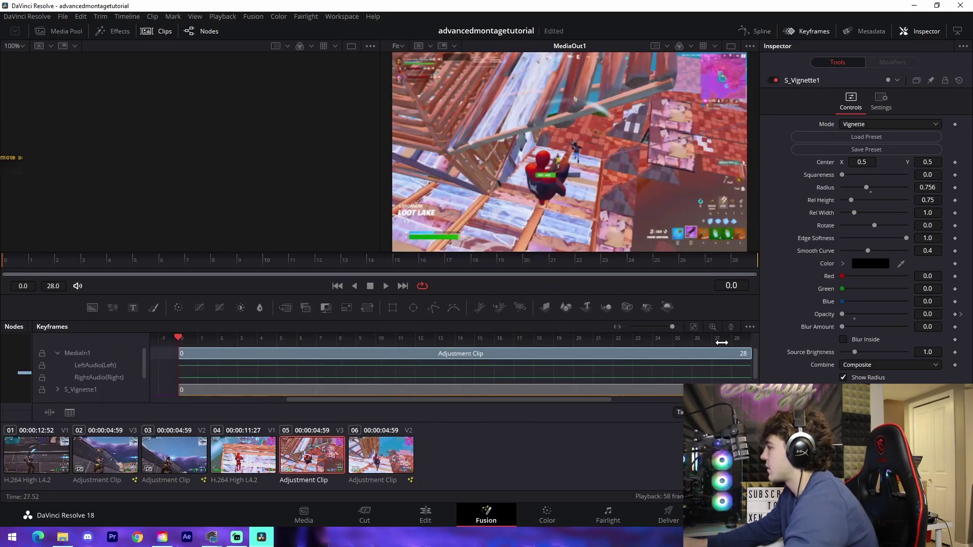
pyautogui.moveTo(722, 343); pyautogui.dragTo(691, 335)
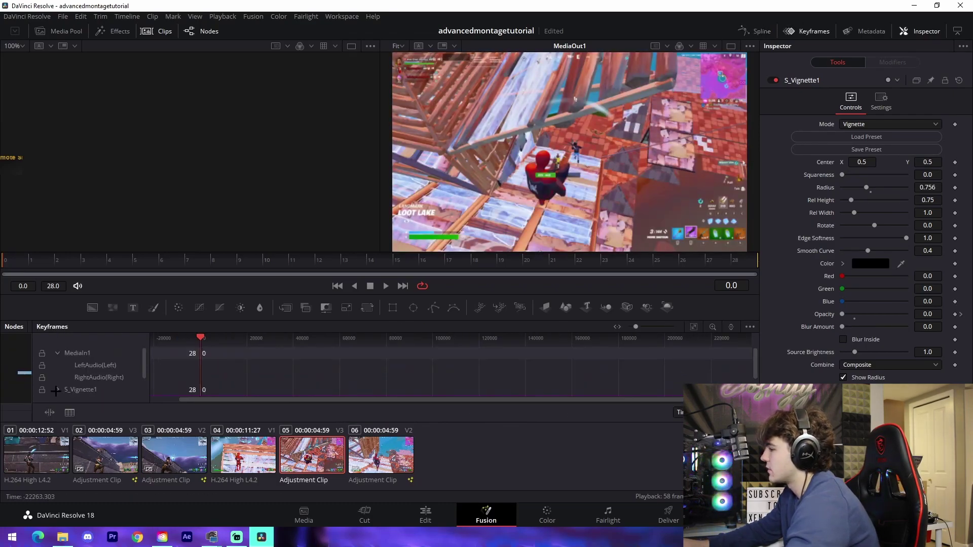
pyautogui.scroll(-2, 316, 378)
pyautogui.moveTo(695, 380); pyautogui.dragTo(201, 383)
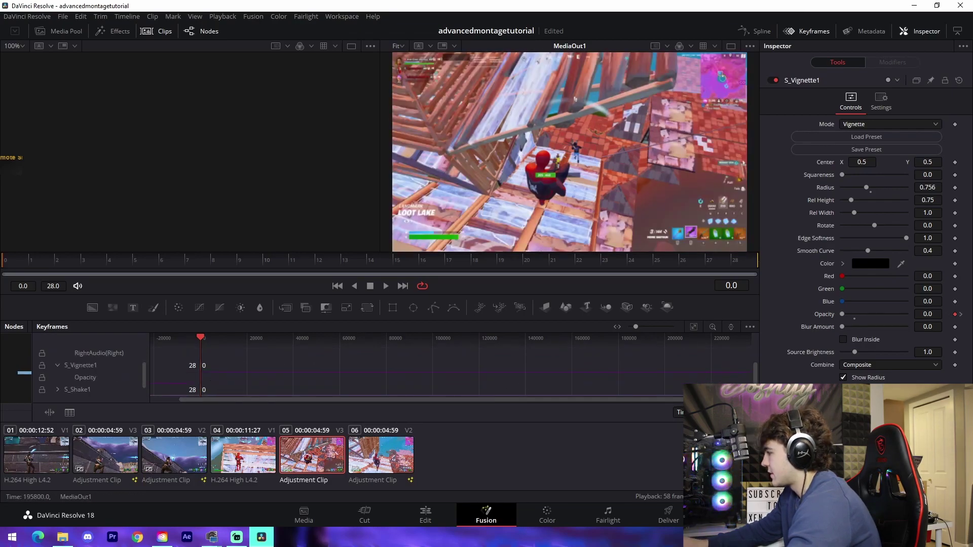
pyautogui.moveTo(704, 390); pyautogui.dragTo(227, 401)
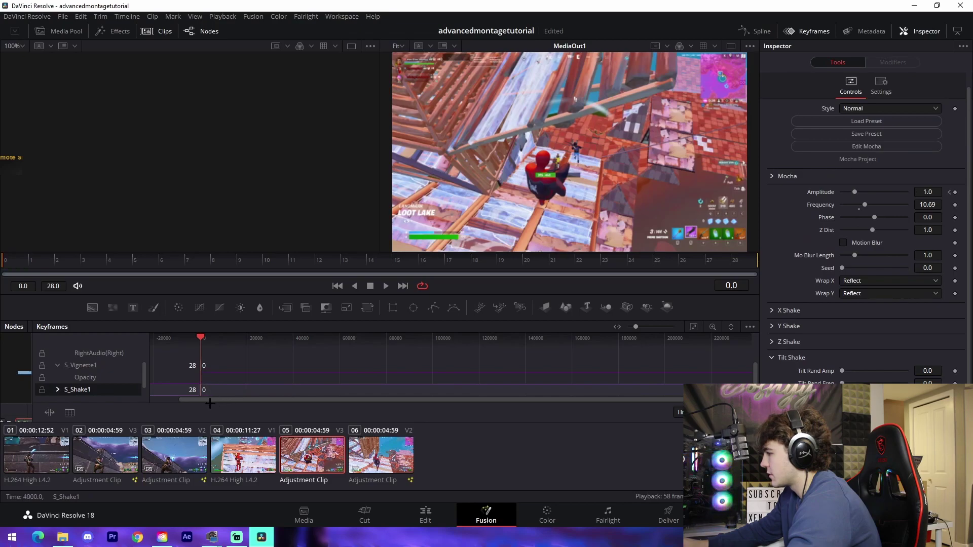
pyautogui.click(694, 326)
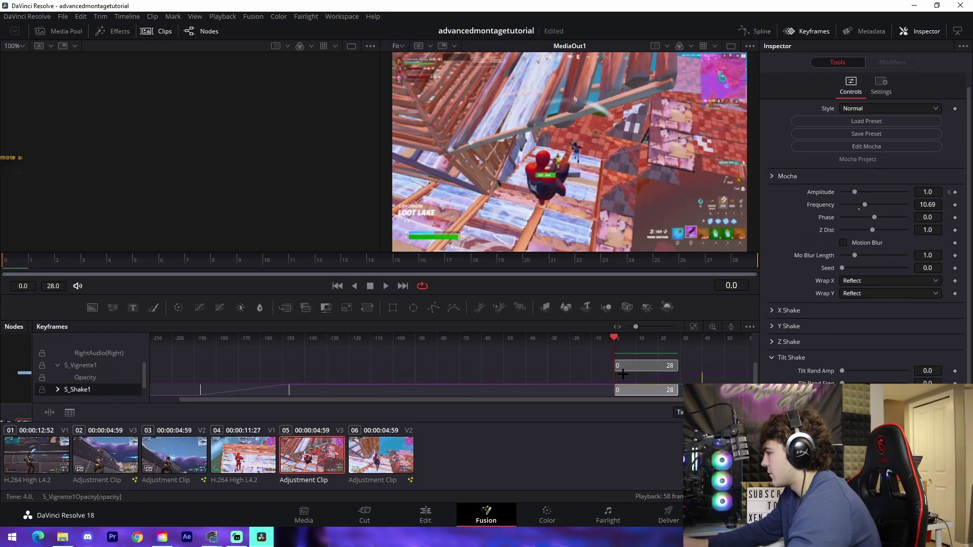
pyautogui.click(58, 389)
pyautogui.moveTo(184, 388); pyautogui.dragTo(704, 385)
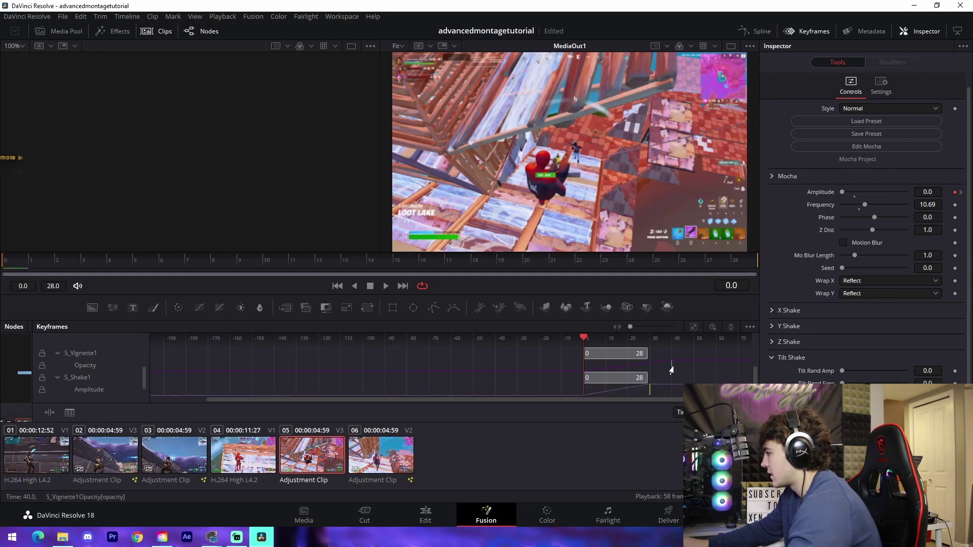
pyautogui.click(661, 392)
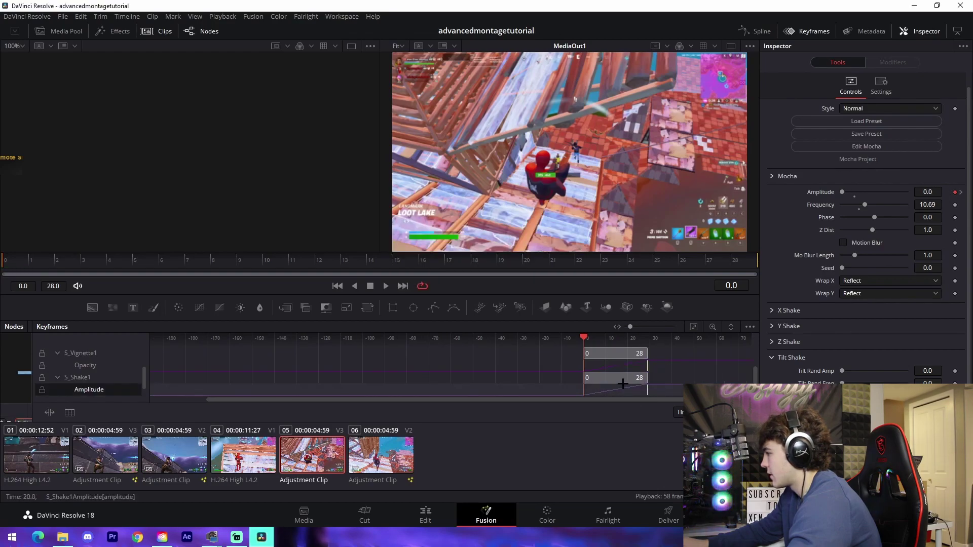
# Step: Play back the vignette-and-shake buildup in Fusion and review it from 01:00:03:59 on the Edit page
pyautogui.press('space')
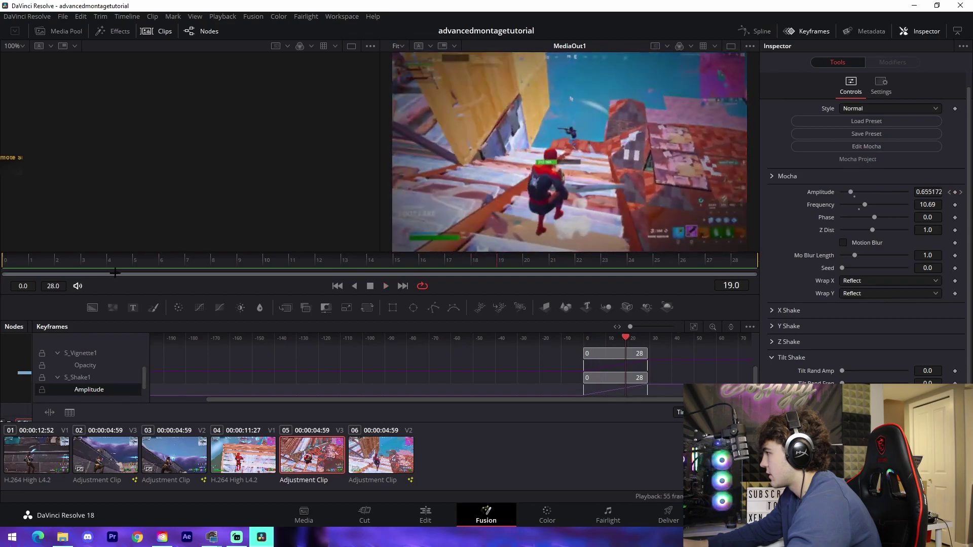
pyautogui.click(413, 512)
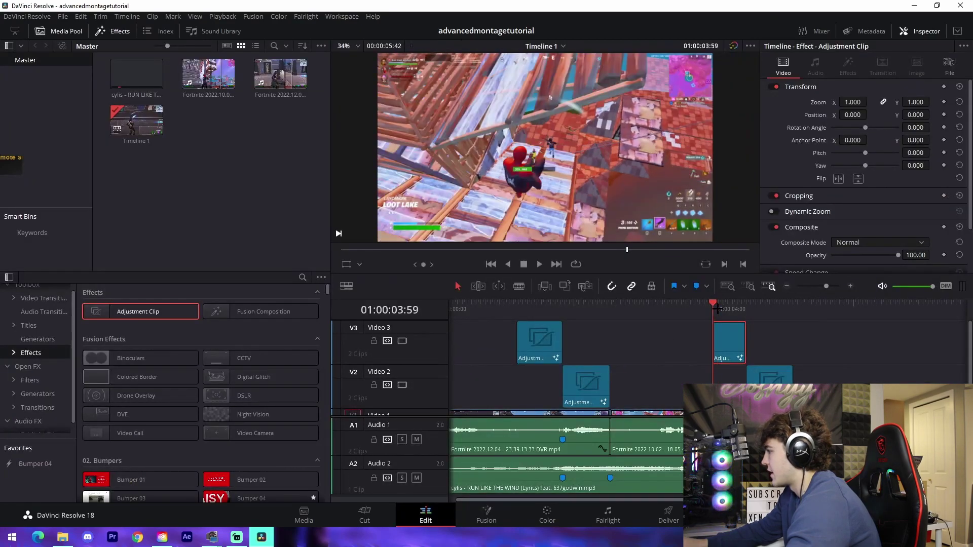
pyautogui.press('space')
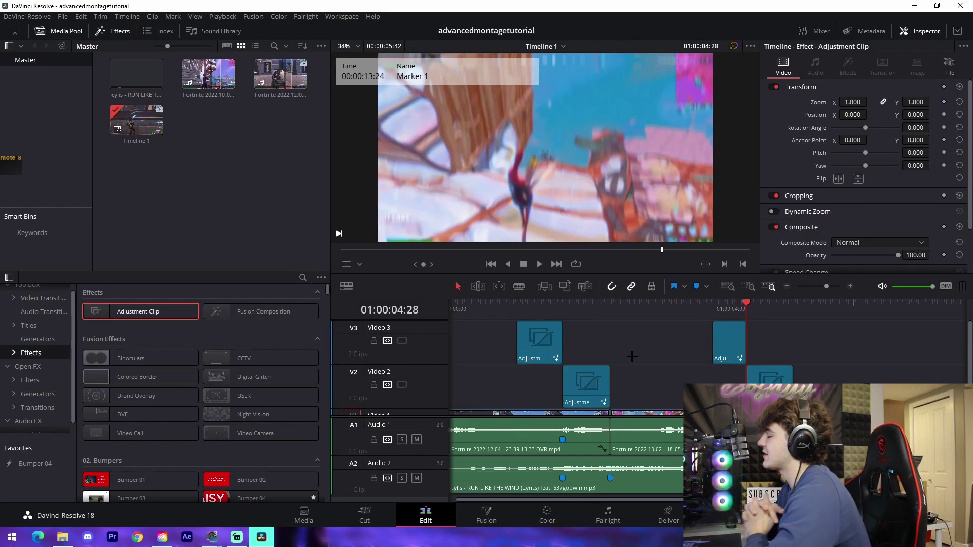
# Step: Try a Cross Dissolve at the cut between the two gameplay clips, then delete it
pyautogui.scroll(-2, 631, 356)
pyautogui.click(42, 299)
pyautogui.moveTo(136, 330); pyautogui.dragTo(601, 386)
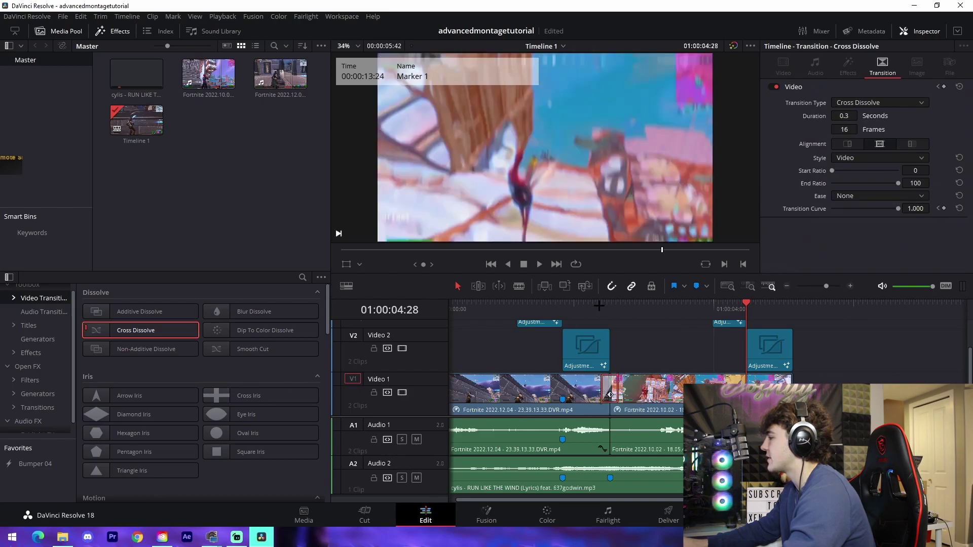
pyautogui.click(606, 304)
pyautogui.press('space')
pyautogui.click(606, 305)
pyautogui.press('BackSpace')
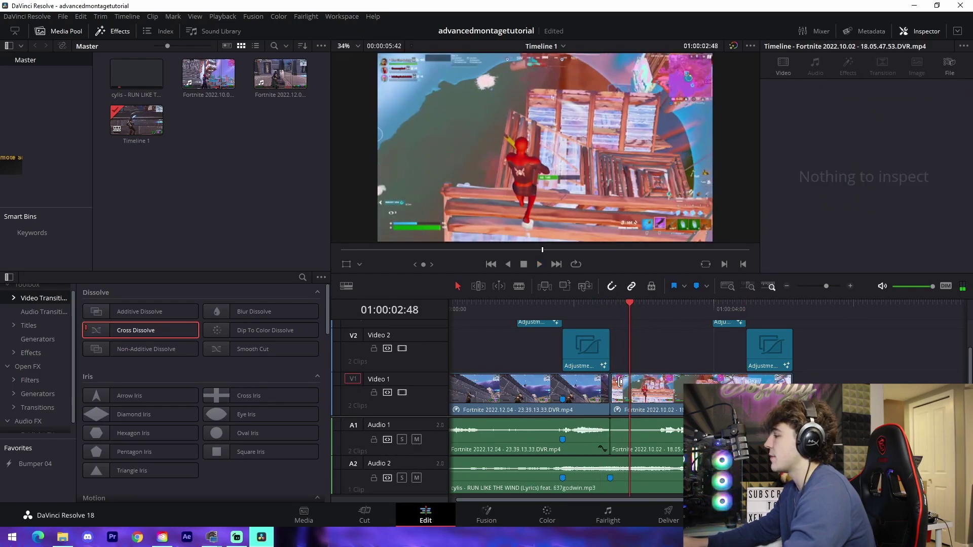
# Step: Place a short adjustment clip above Video 3 across the gameplay cut and put the playhead on the cut at 01:00:02:31
pyautogui.scroll(1, 687, 373)
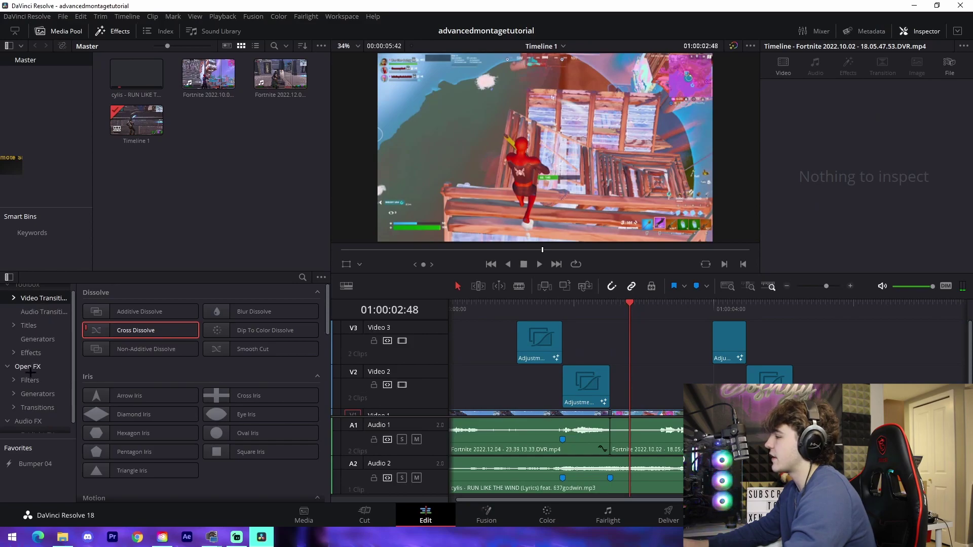
pyautogui.click(31, 353)
pyautogui.moveTo(138, 312)
pyautogui.mouseDown()
pyautogui.moveTo(709, 342)
pyautogui.moveTo(791, 334)
pyautogui.moveTo(784, 314)
pyautogui.moveTo(618, 342)
pyautogui.mouseUp()
pyautogui.press('b')
pyautogui.click(657, 341)
pyautogui.press('a')
pyautogui.click(684, 343)
pyautogui.press('BackSpace')
pyautogui.scroll(-1, 627, 347)
pyautogui.press('Up')
pyautogui.press('m')
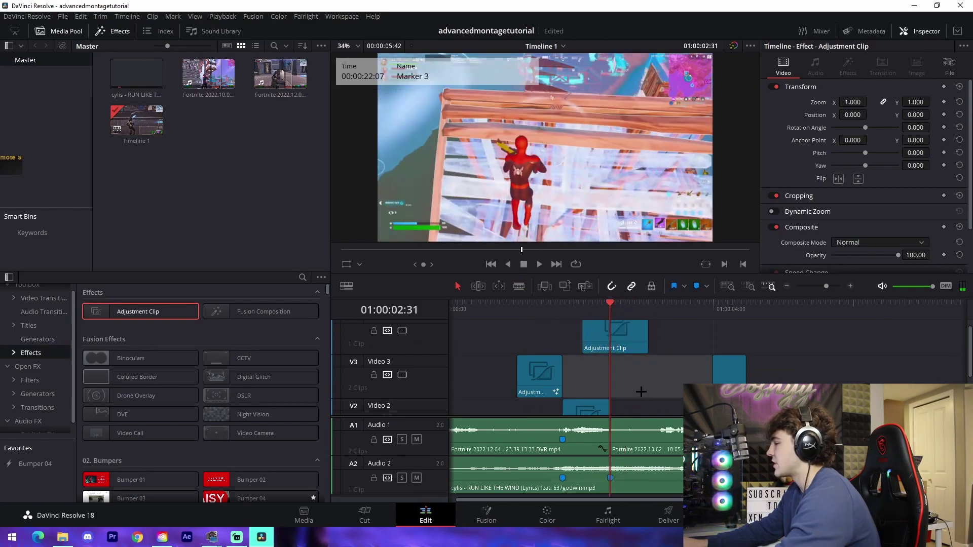
# Step: Open the cut's adjustment clip in Fusion and insert the S_BlurMoCurves preset from the Joshyy Transition Pack's Davinci folder between MediaIn1 and MediaOut1
pyautogui.click(484, 514)
pyautogui.click(60, 539)
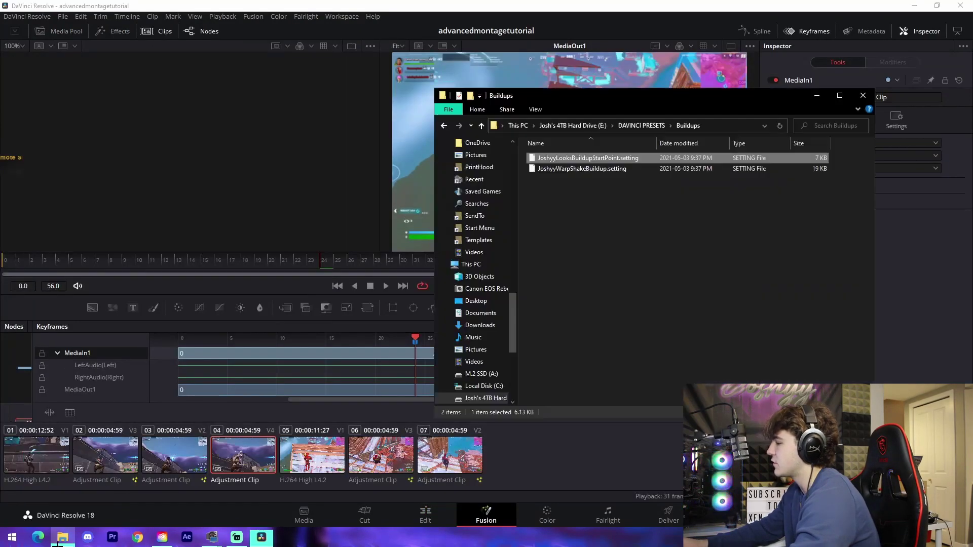
pyautogui.click(805, 31)
pyautogui.moveTo(223, 373); pyautogui.dragTo(303, 339)
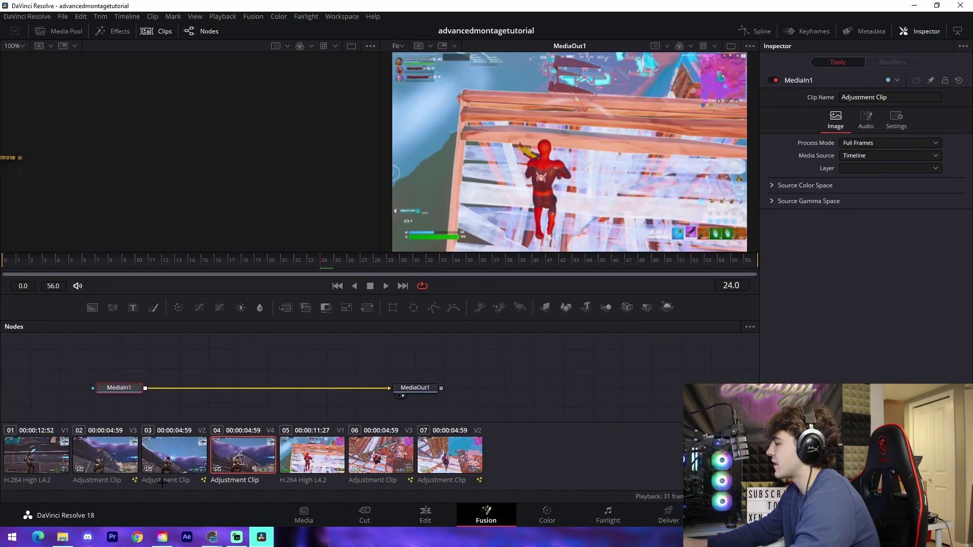
pyautogui.click(63, 537)
pyautogui.scroll(10, 507, 260)
pyautogui.click(479, 219)
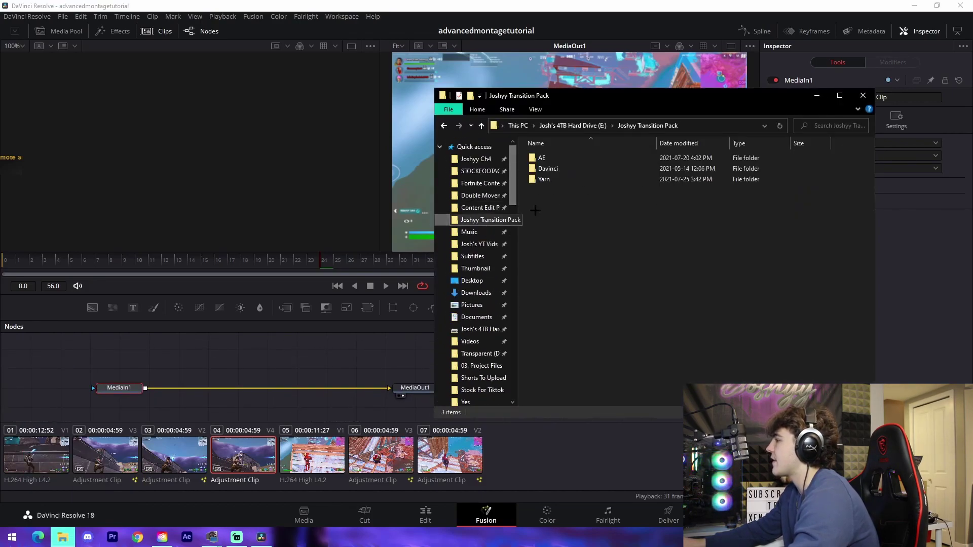
pyautogui.doubleClick(564, 170)
pyautogui.moveTo(575, 210); pyautogui.dragTo(274, 389)
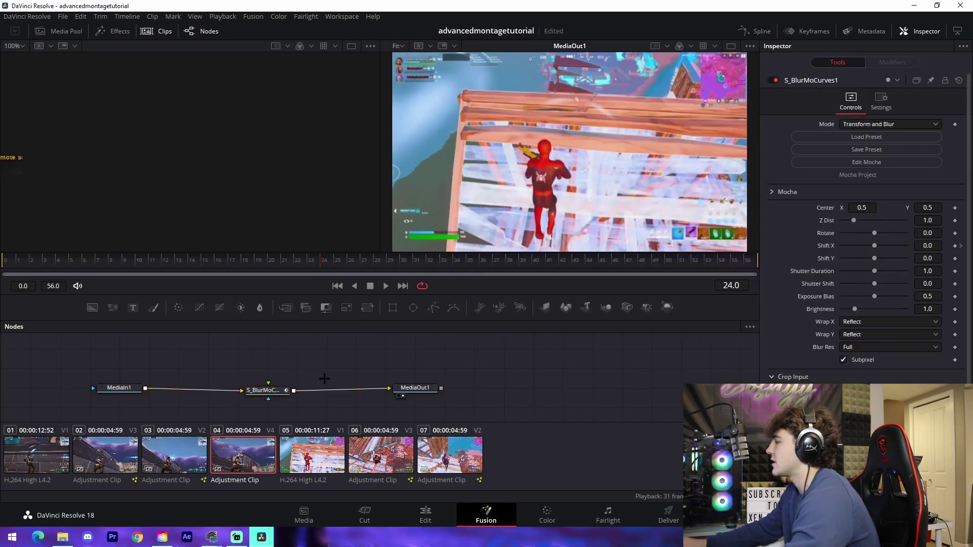
# Step: Shift the S_BlurMoCurves1 Shift X keyframes earlier in the Keyframes view so the close middle pair lines up with the cut at frame 24
pyautogui.click(808, 31)
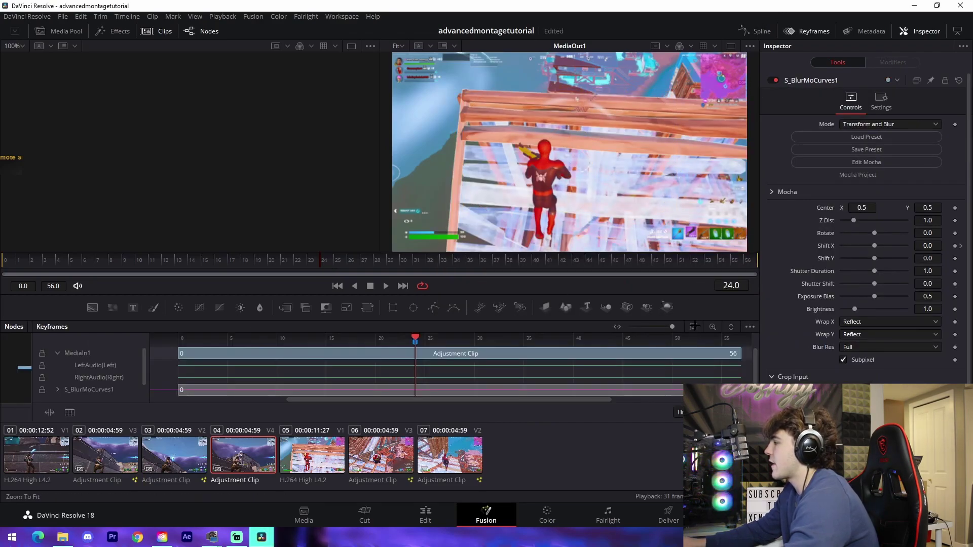
pyautogui.click(694, 326)
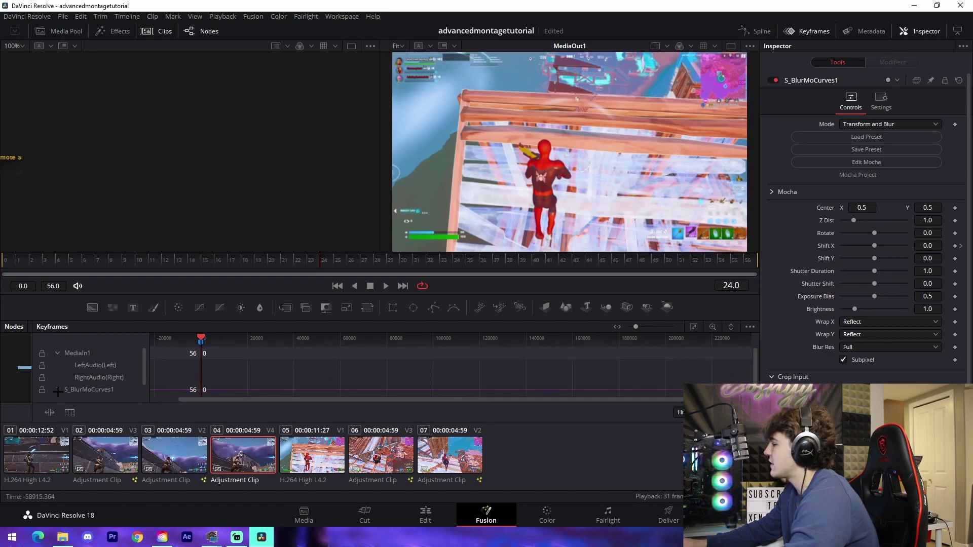
pyautogui.scroll(-1, 580, 373)
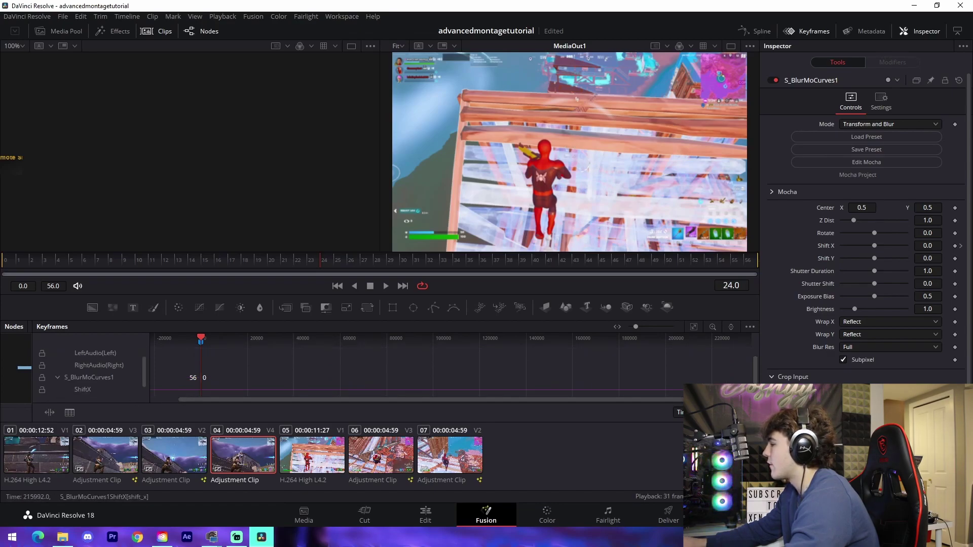
pyautogui.hotkey('ctrl', 'z')
pyautogui.hotkey('ctrl', 'z')
pyautogui.hotkey('ctrl', 'z')
pyautogui.hotkey('ctrl', 'z')
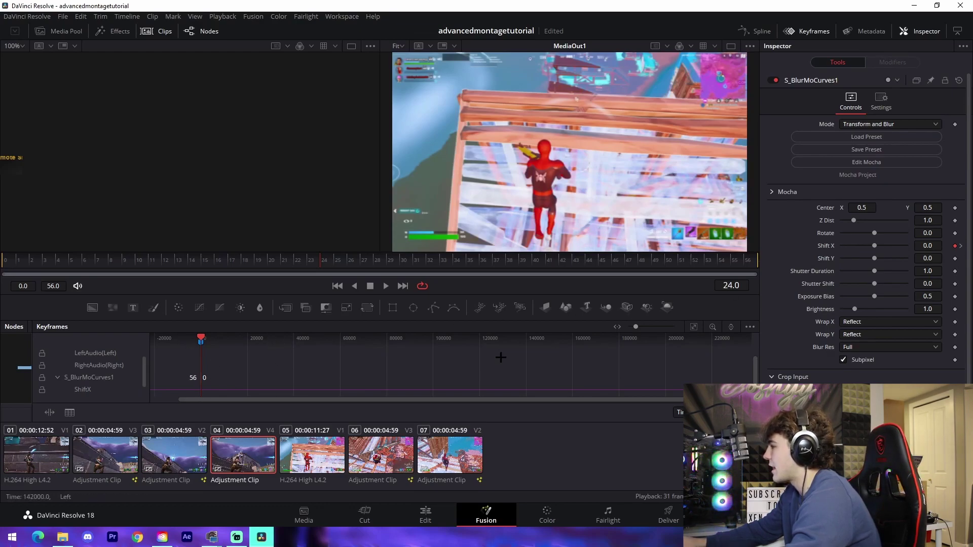
pyautogui.click(694, 326)
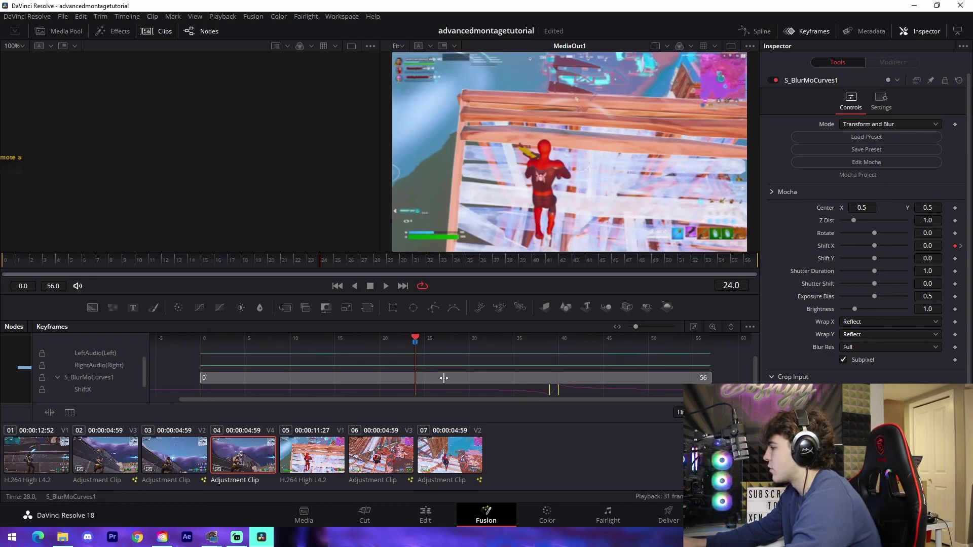
pyautogui.moveTo(547, 392); pyautogui.dragTo(400, 398)
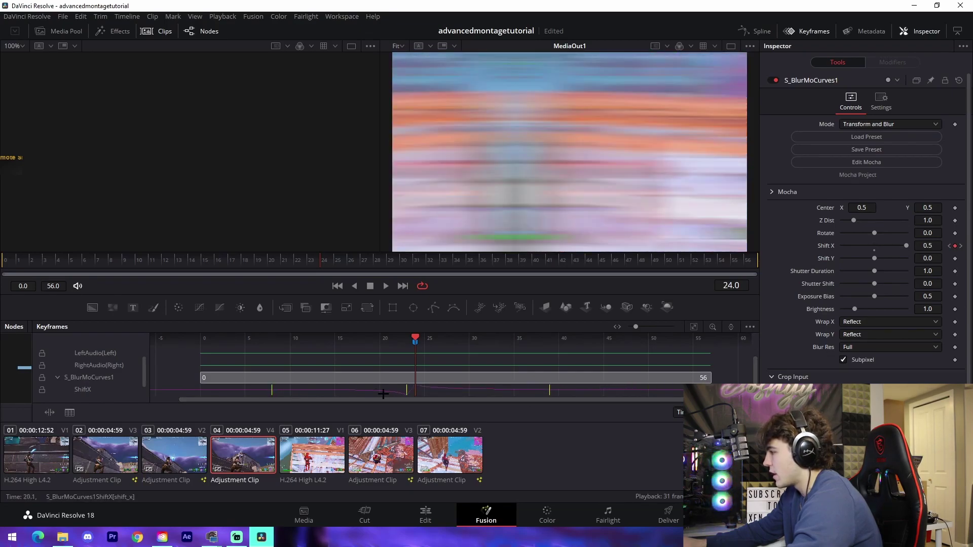
# Step: Return to the Edit page, play back the blur transition across the gameplay cut, and show the whole montage on the timeline
pyautogui.hotkey('shift', '4')
pyautogui.click(668, 384)
pyautogui.press('space')
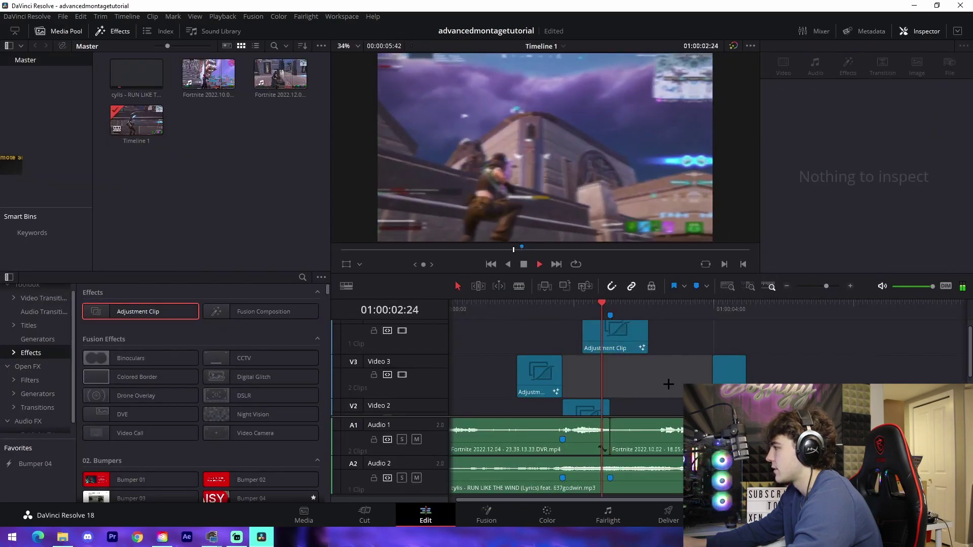
pyautogui.press('space')
pyautogui.scroll(-4, 608, 390)
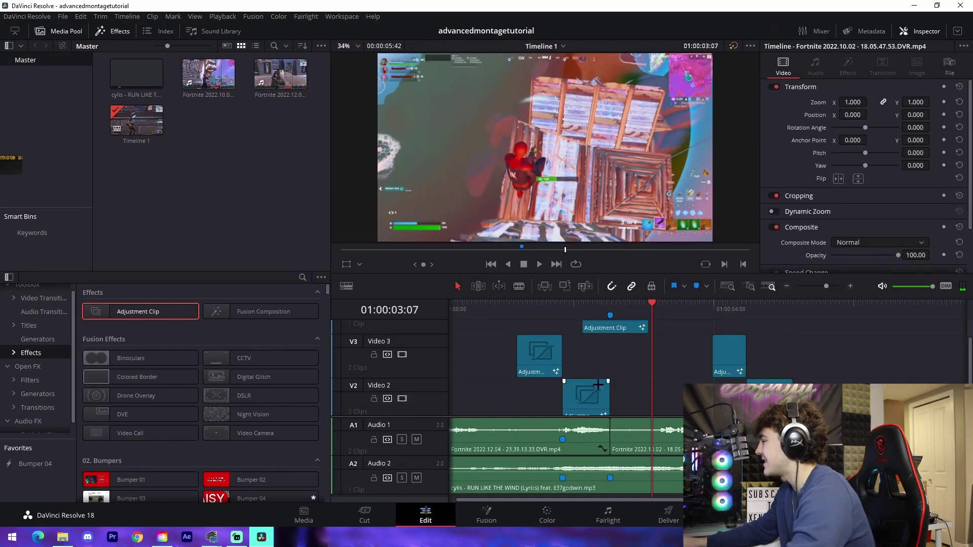
pyautogui.scroll(-3, 509, 397)
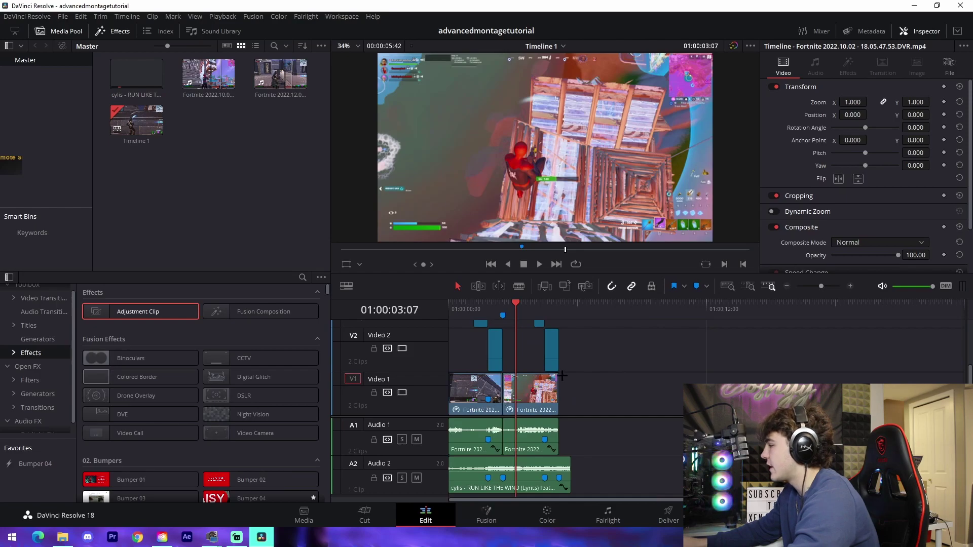